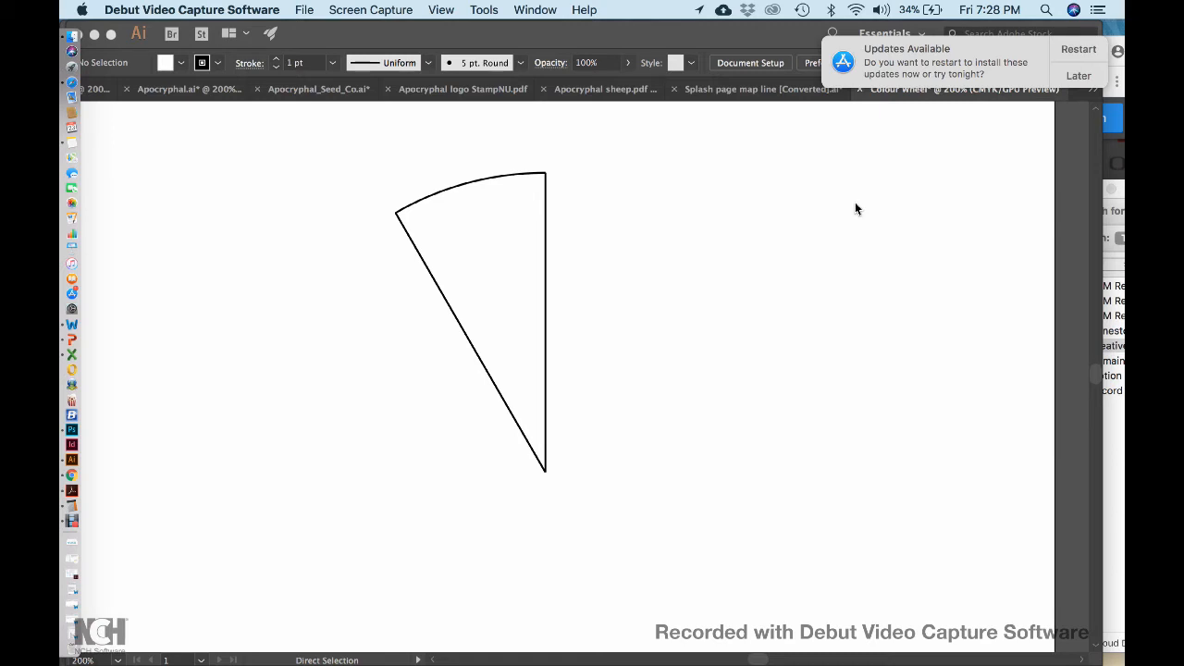
Step: Show the Swatches panel and fill the wedge's curved upper segment with CMYK Red
click(521, 173)
click(515, 176)
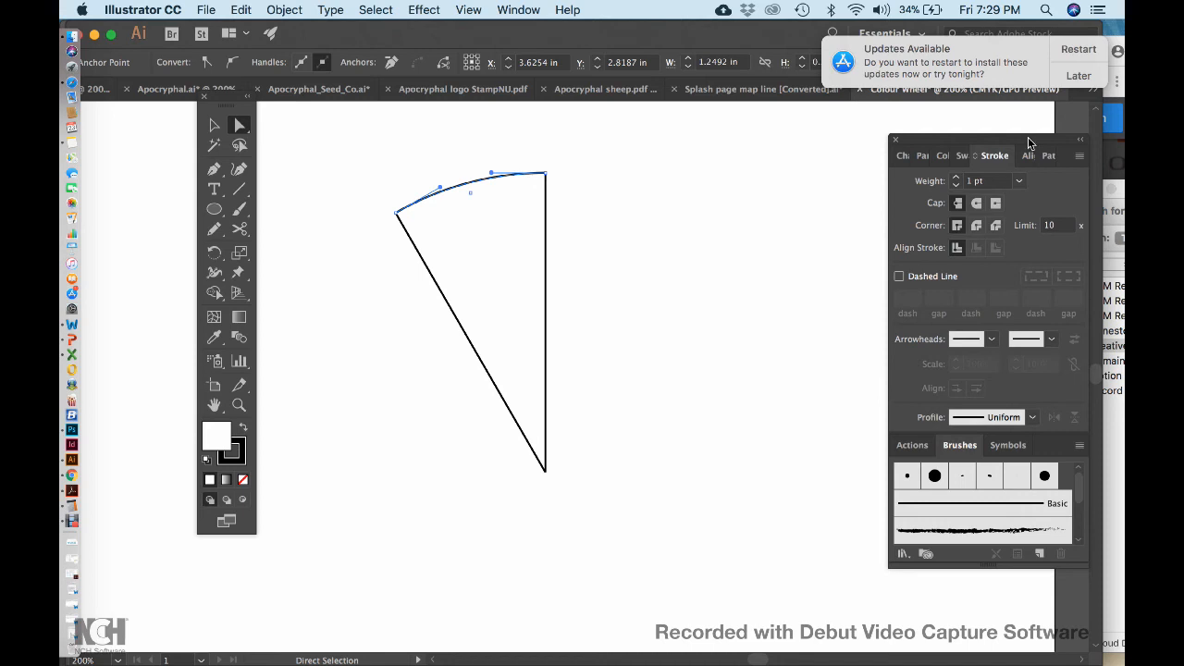
drag(1026, 140, 955, 133)
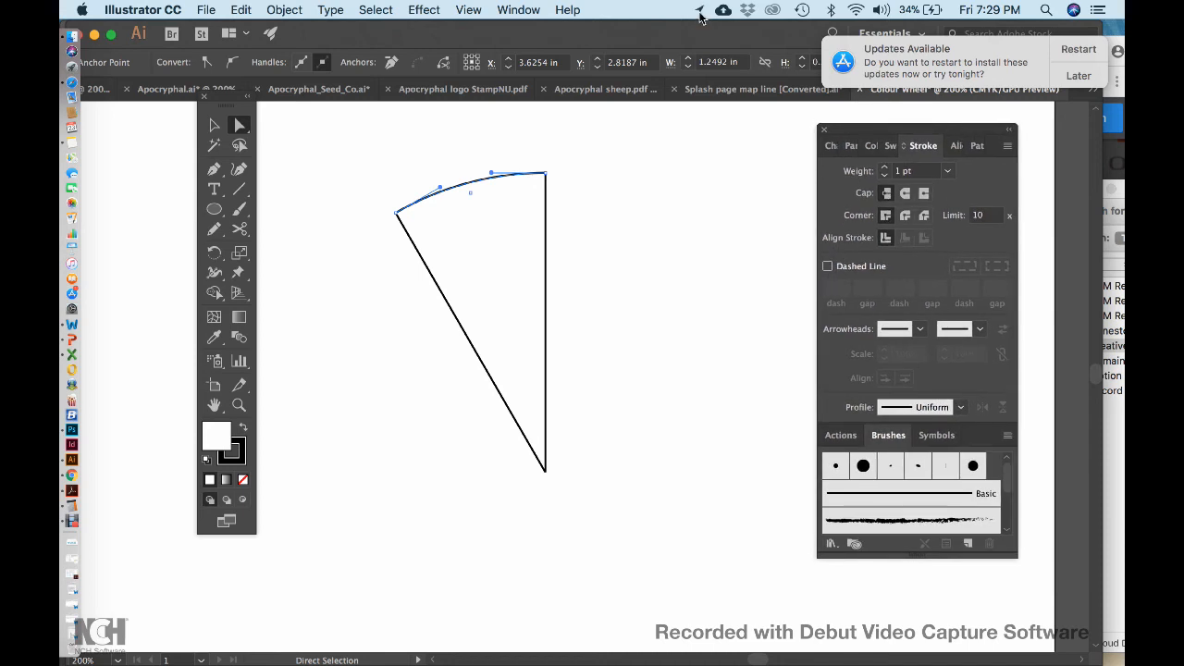
click(511, 8)
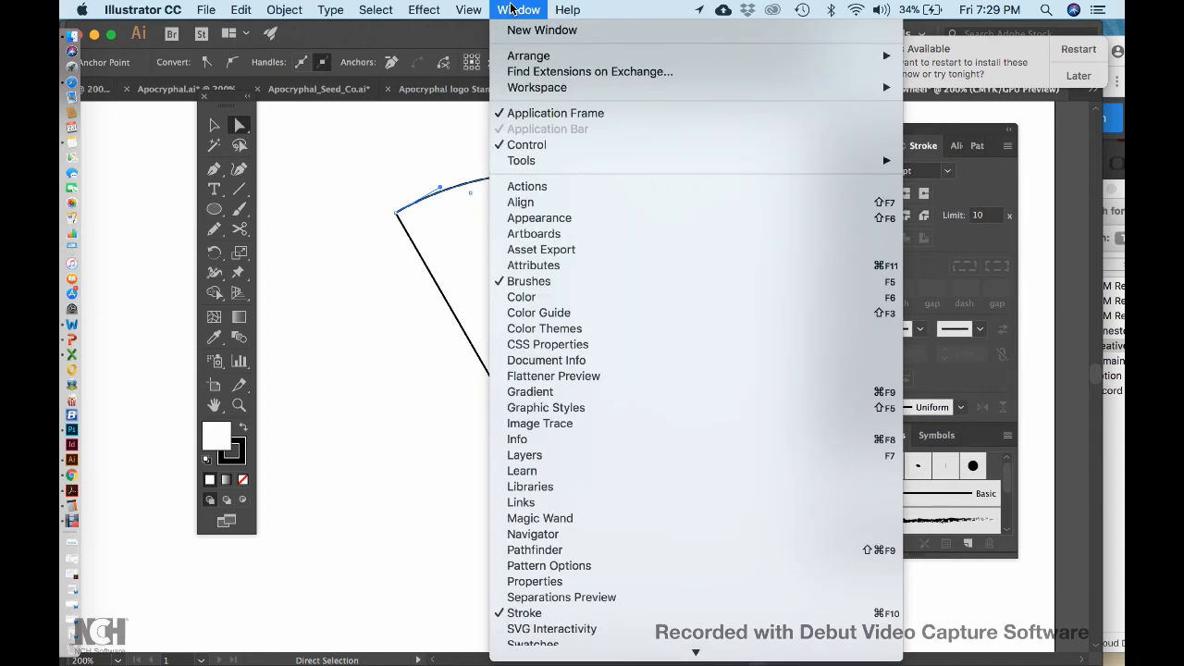
scroll(508, 574, down, 5)
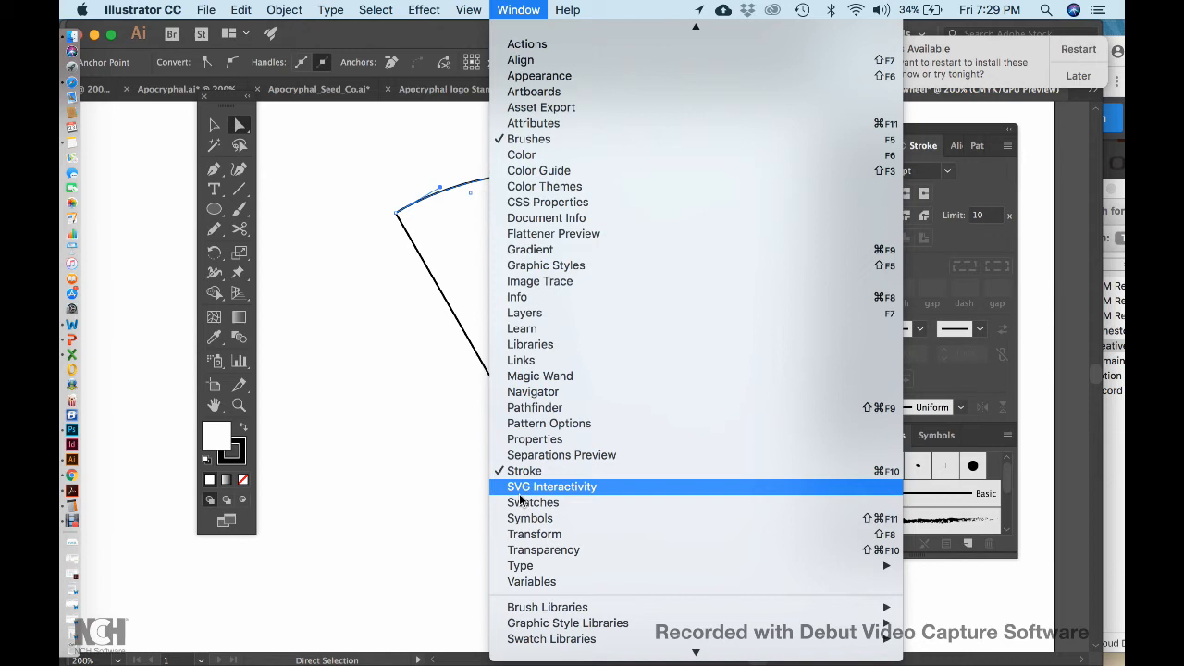
click(555, 502)
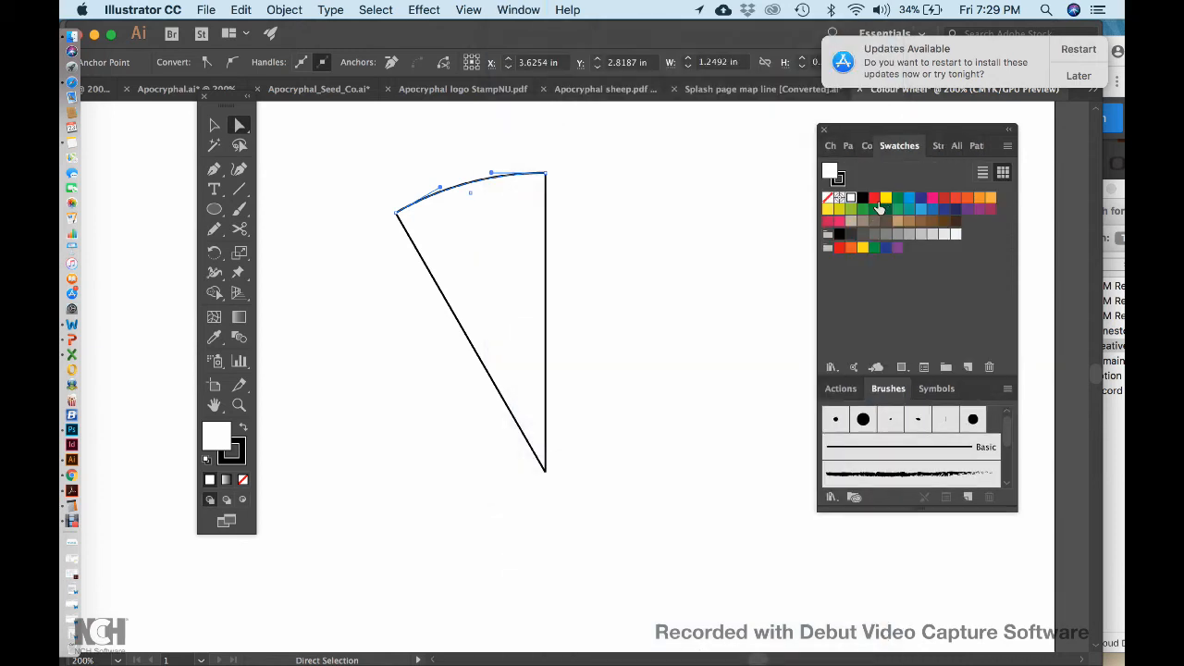
click(873, 197)
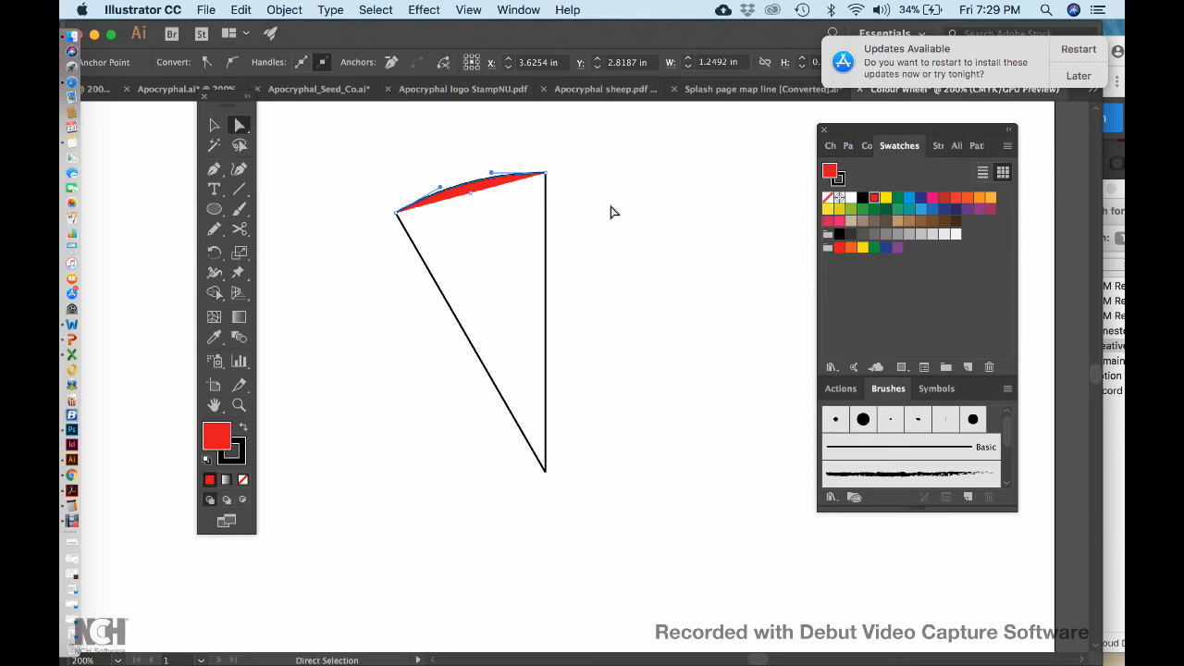
click(611, 213)
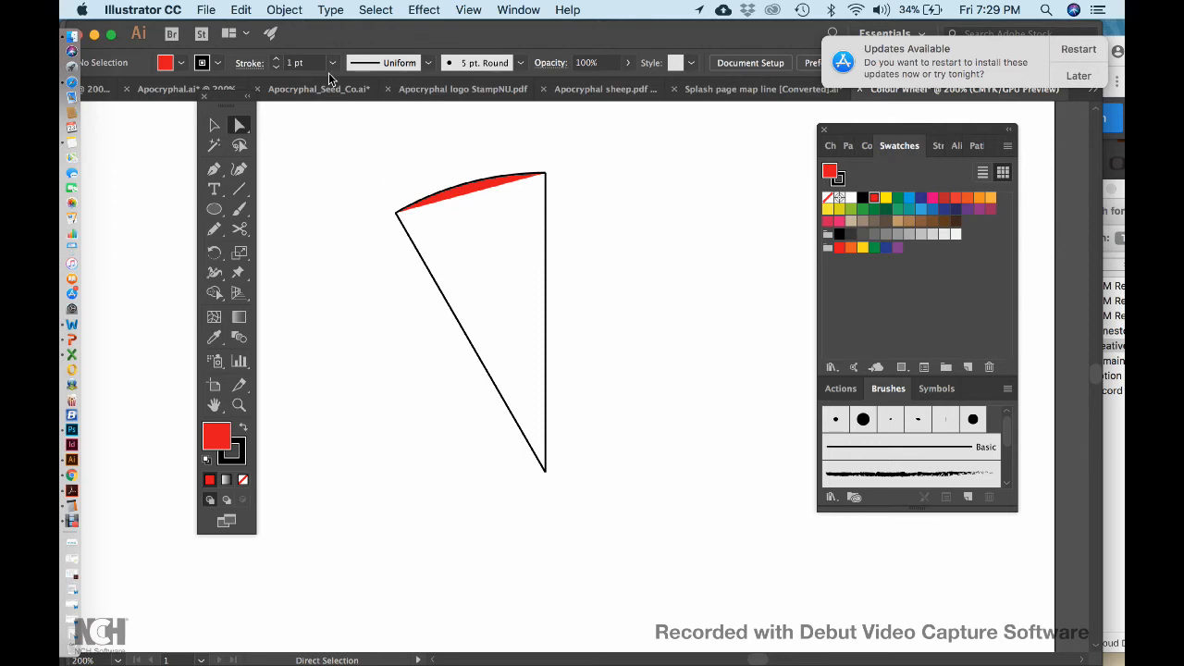
Step: Unlock all objects and select the wedge's vertical, slanted and curved segments one at a time with the Selection tool
click(284, 10)
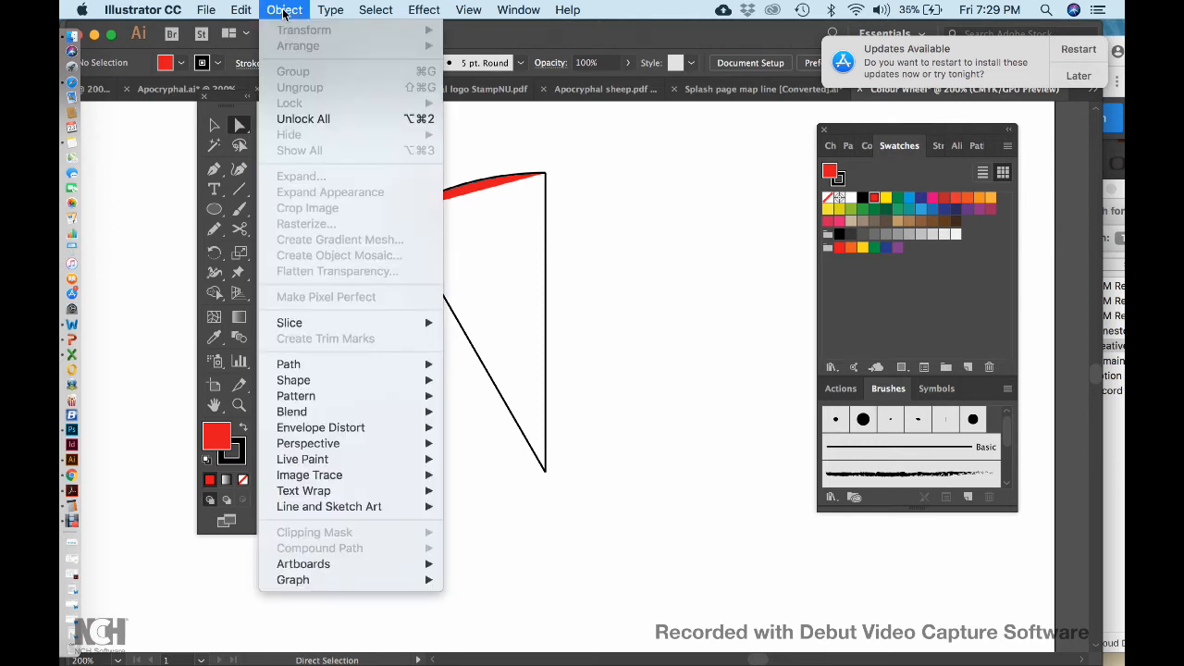
click(293, 119)
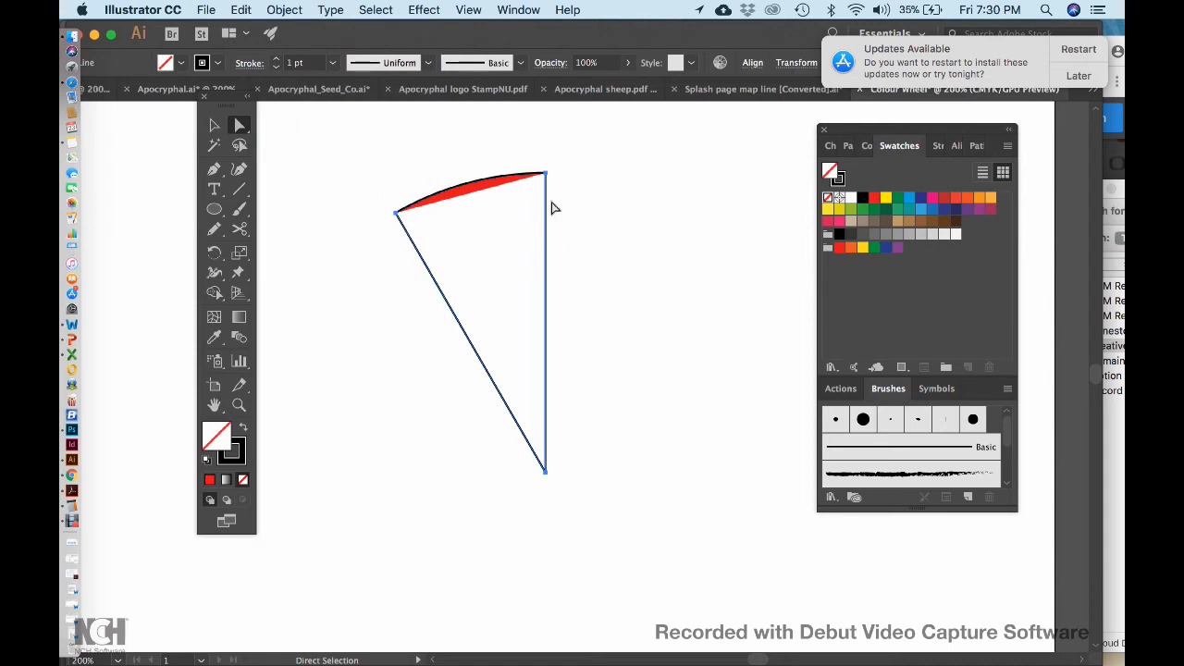
click(214, 127)
click(608, 160)
click(546, 215)
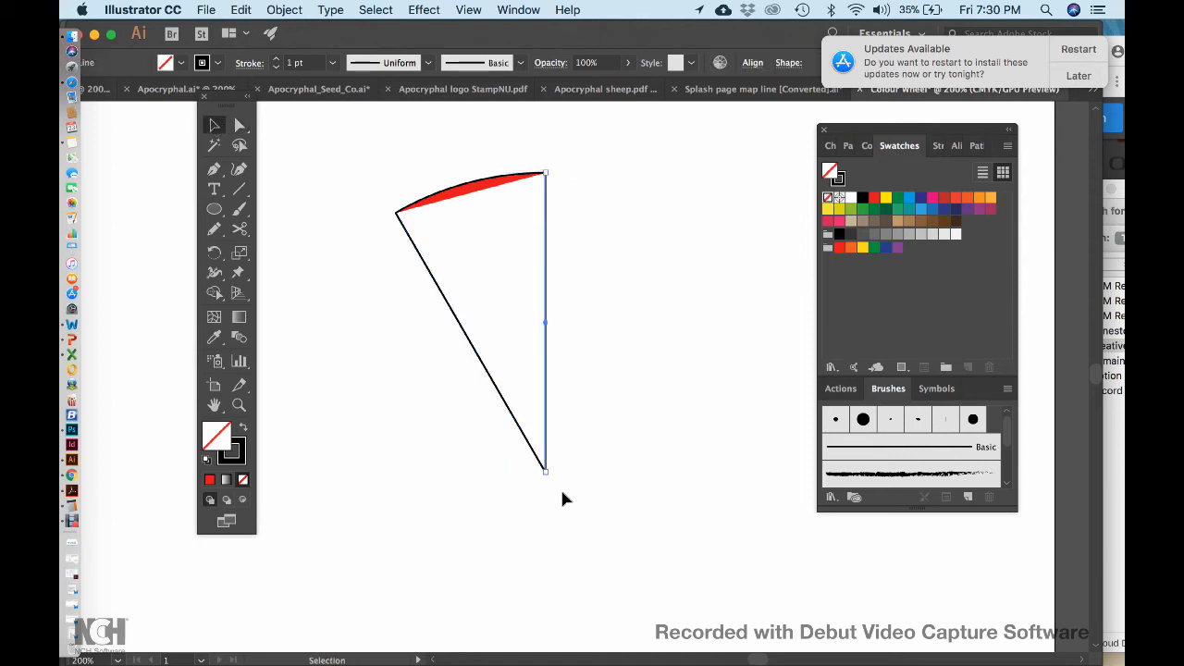
click(433, 288)
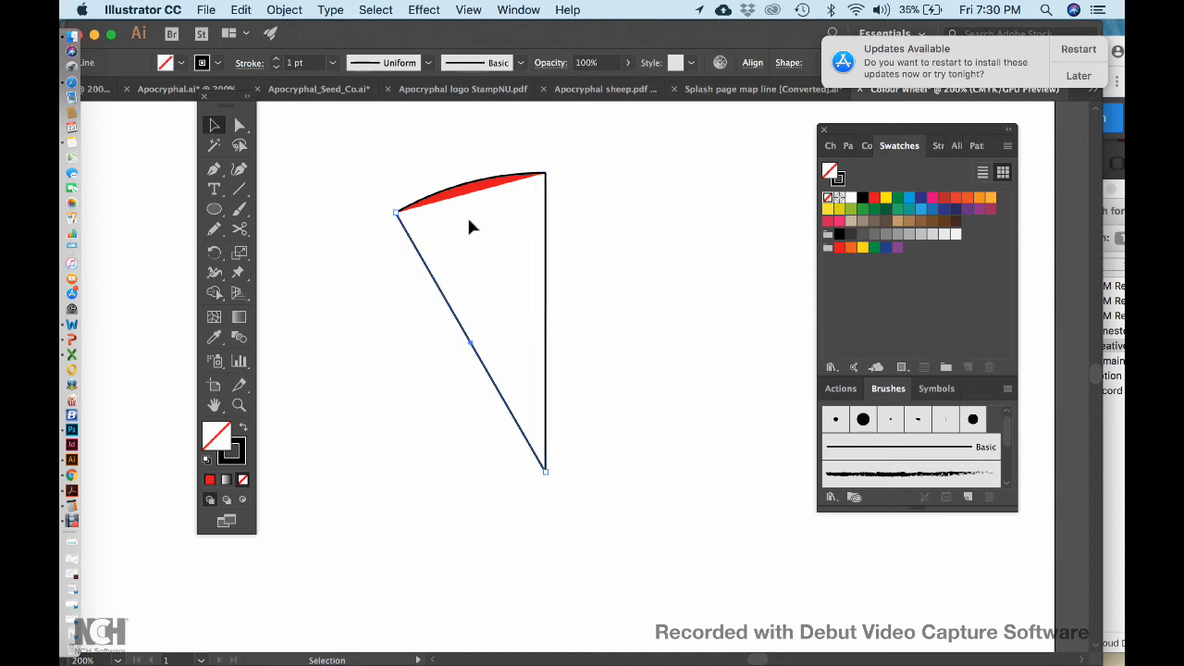
click(471, 189)
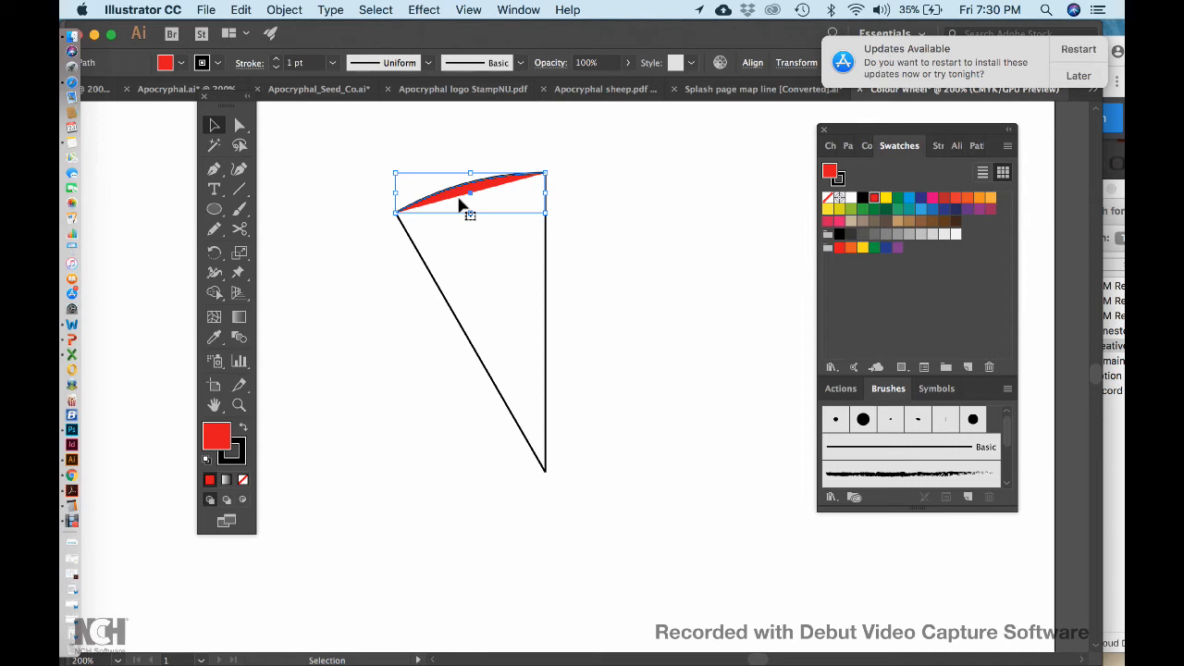
Step: Try to move only the vertical line's upper anchor point to about X 4.88 in, Y 2.68 in with Direct Selection, and undo the move
click(239, 126)
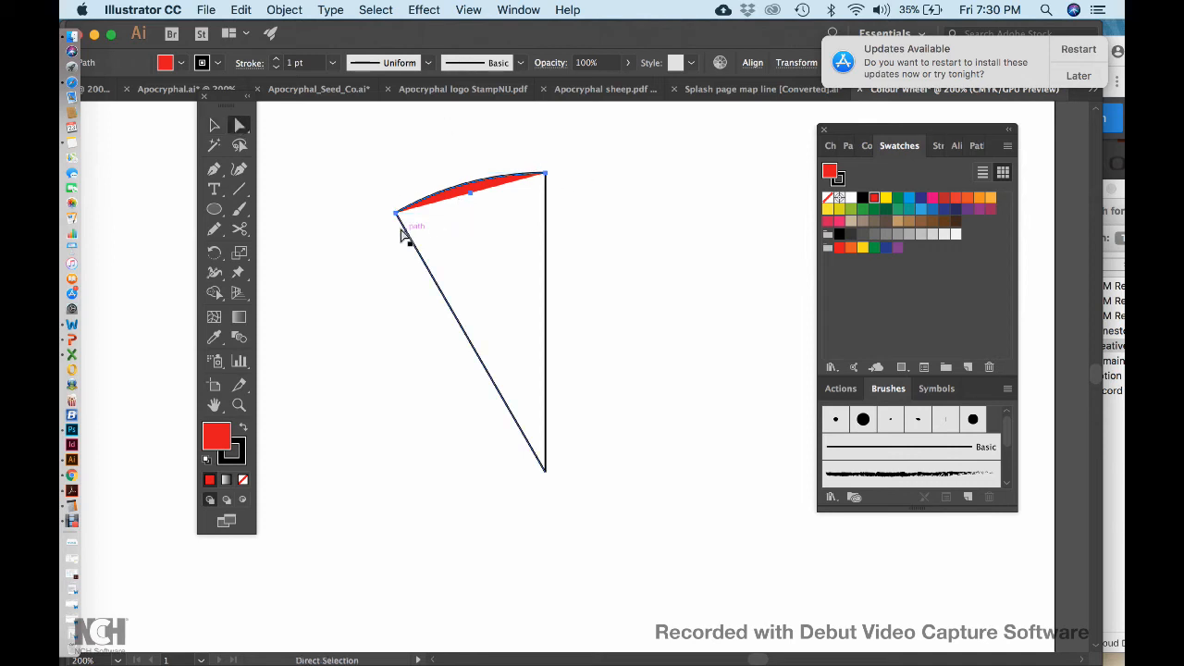
click(575, 165)
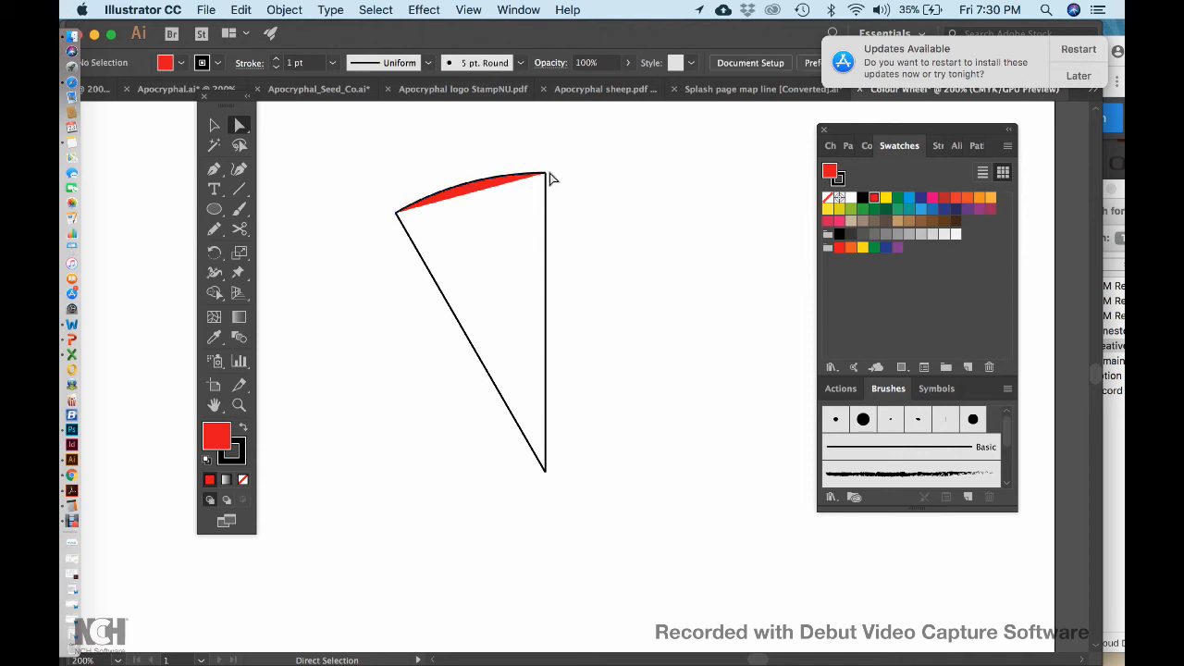
click(545, 174)
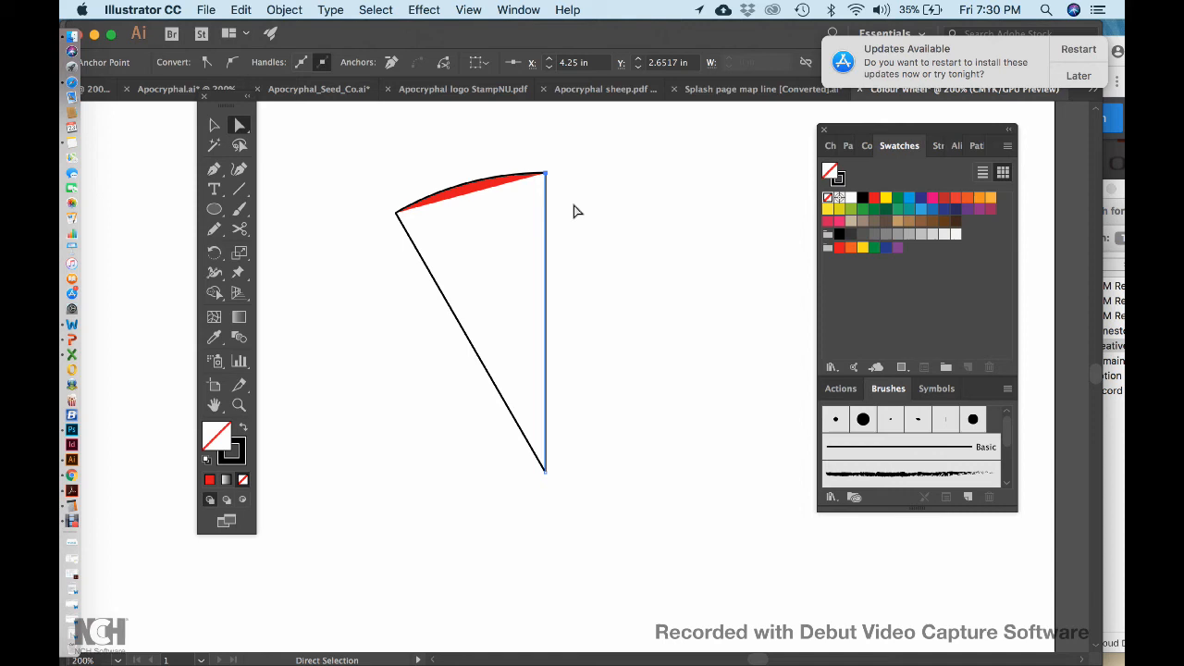
click(557, 192)
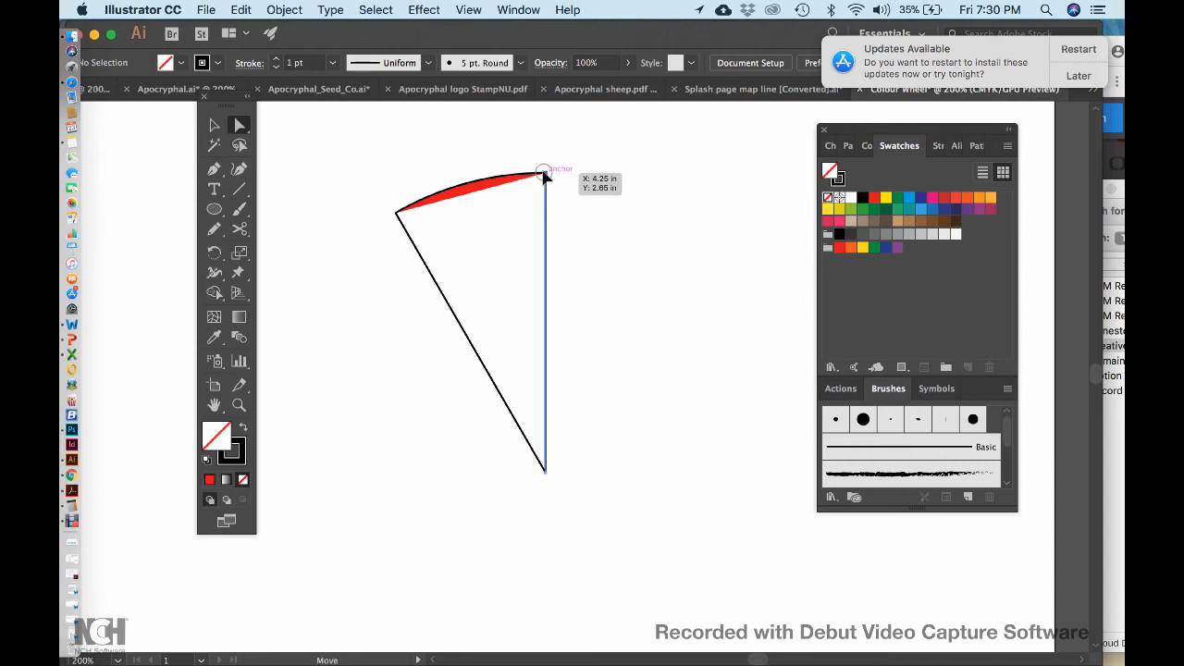
click(545, 174)
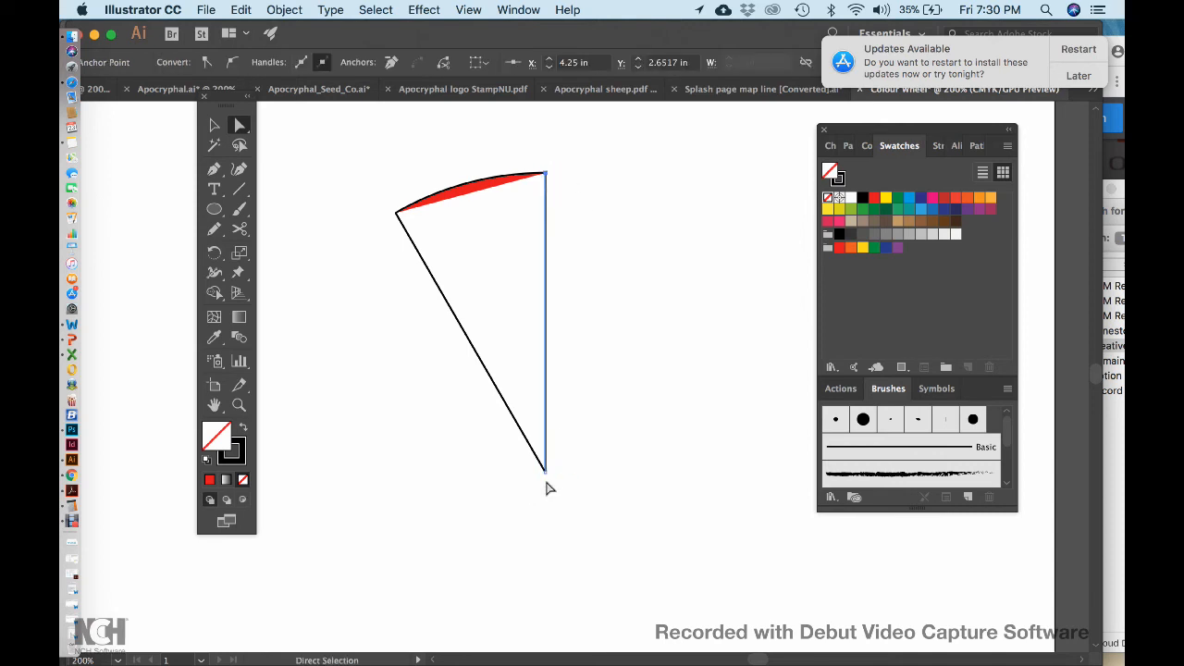
drag(546, 174, 621, 181)
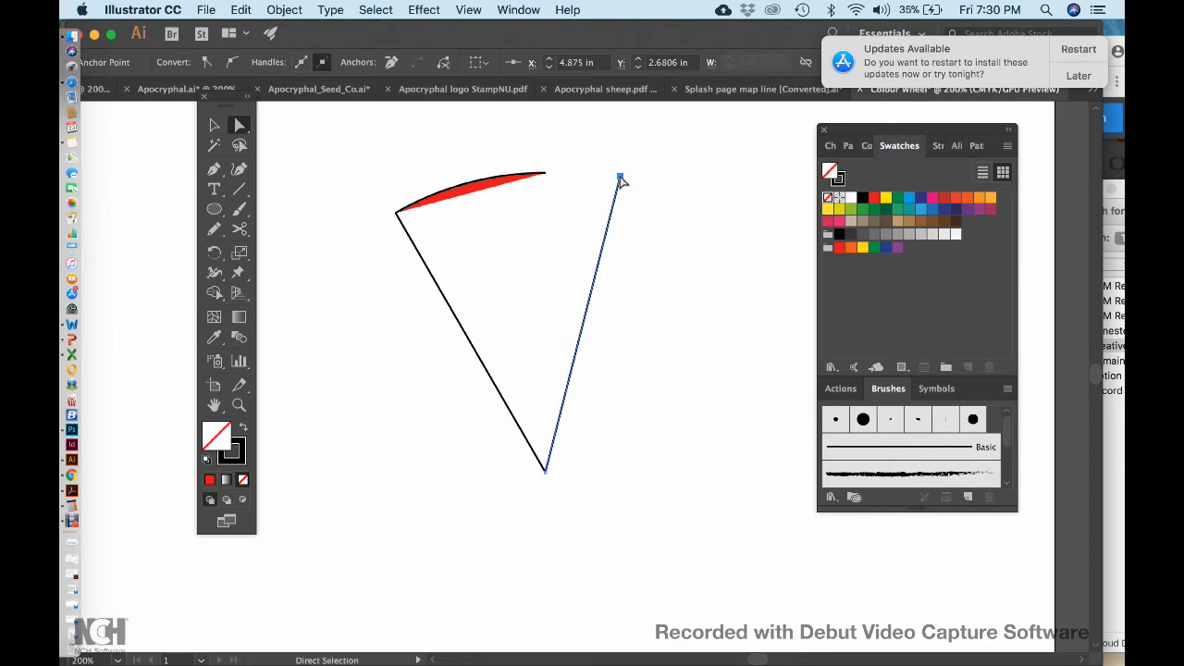
key(super+z)
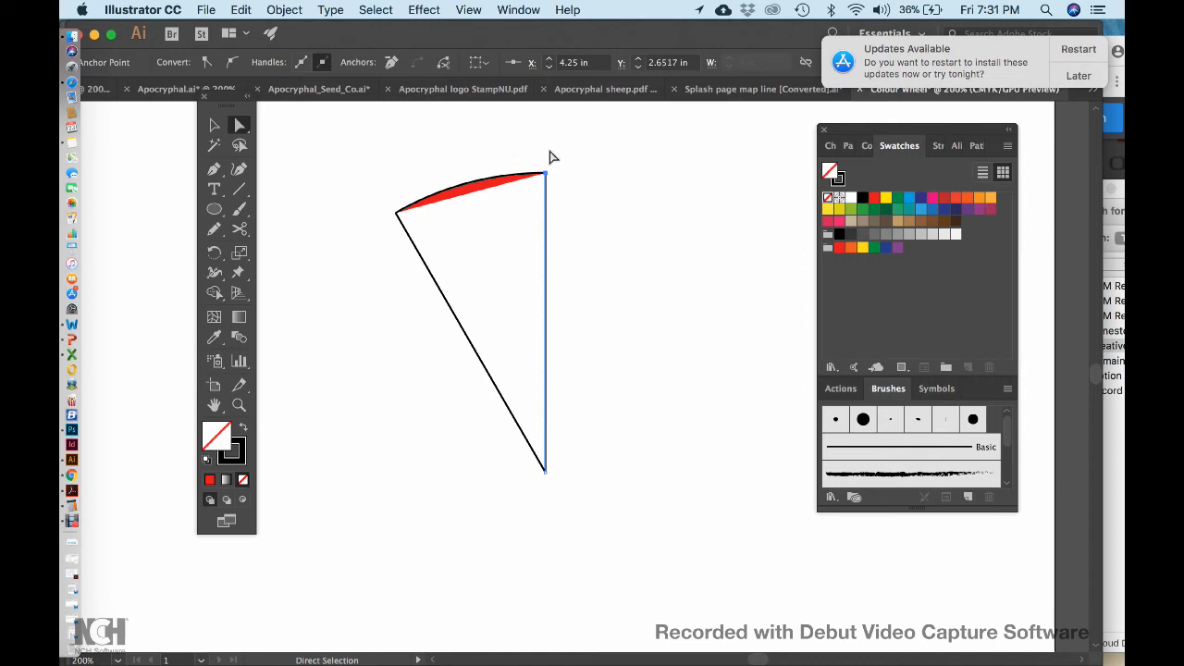
Step: Try to move the overlapping upper anchor points of the arc and vertical line together, away from the wedge, and undo the move
drag(562, 151, 526, 201)
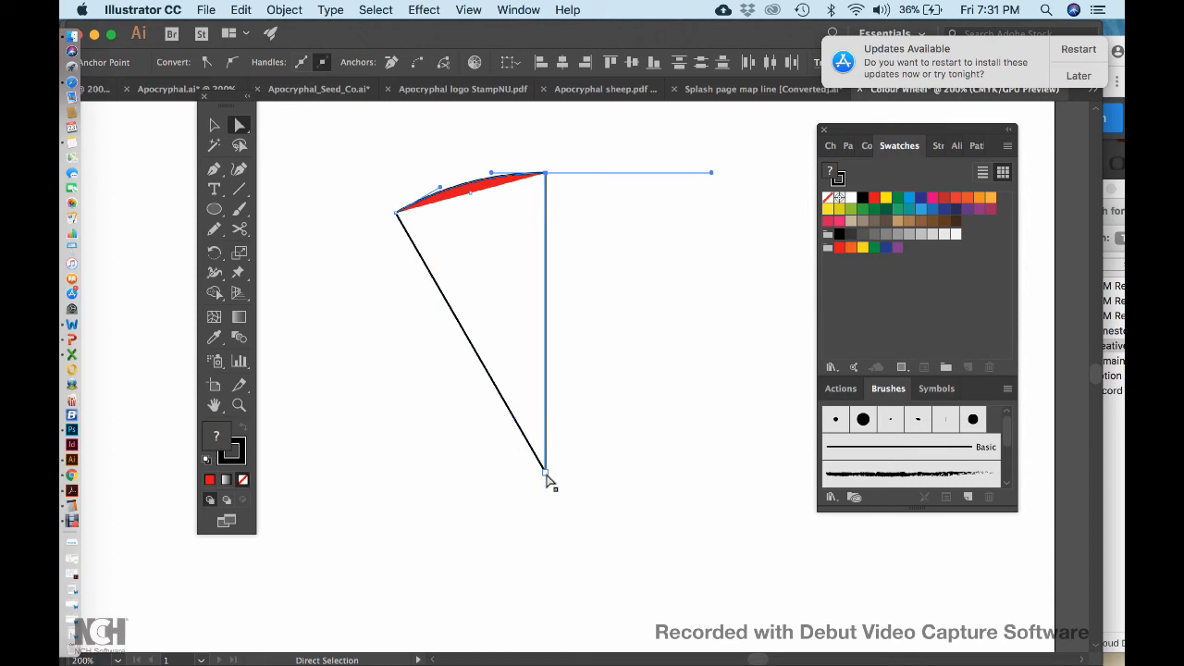
drag(547, 174, 593, 145)
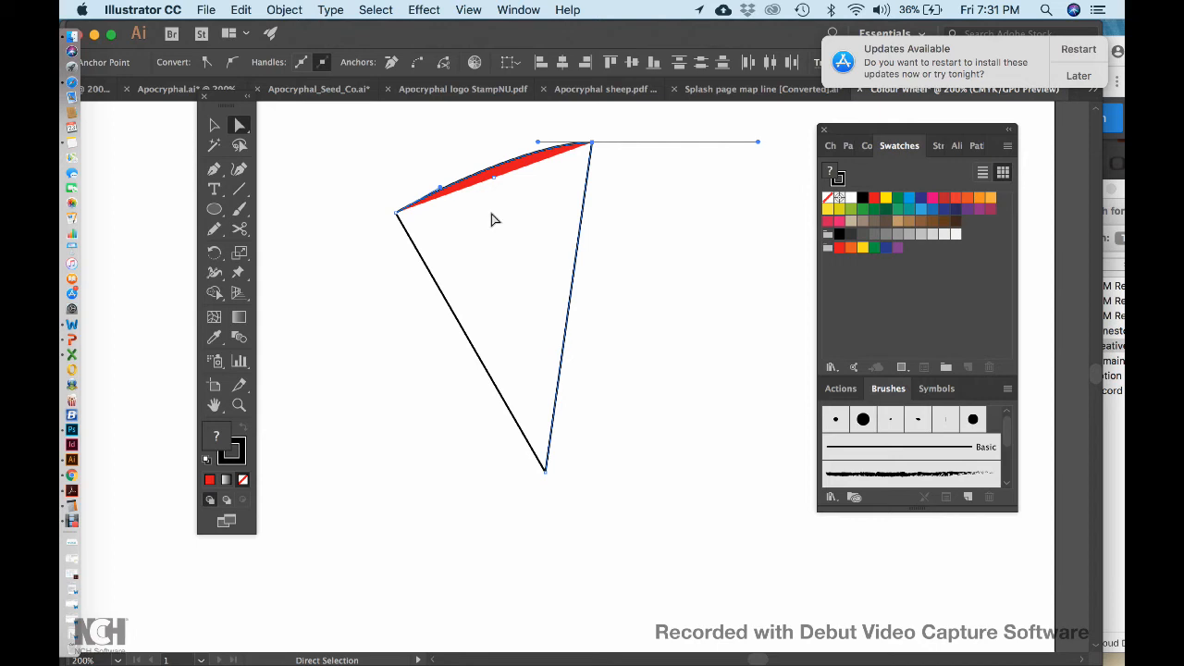
key(super+z)
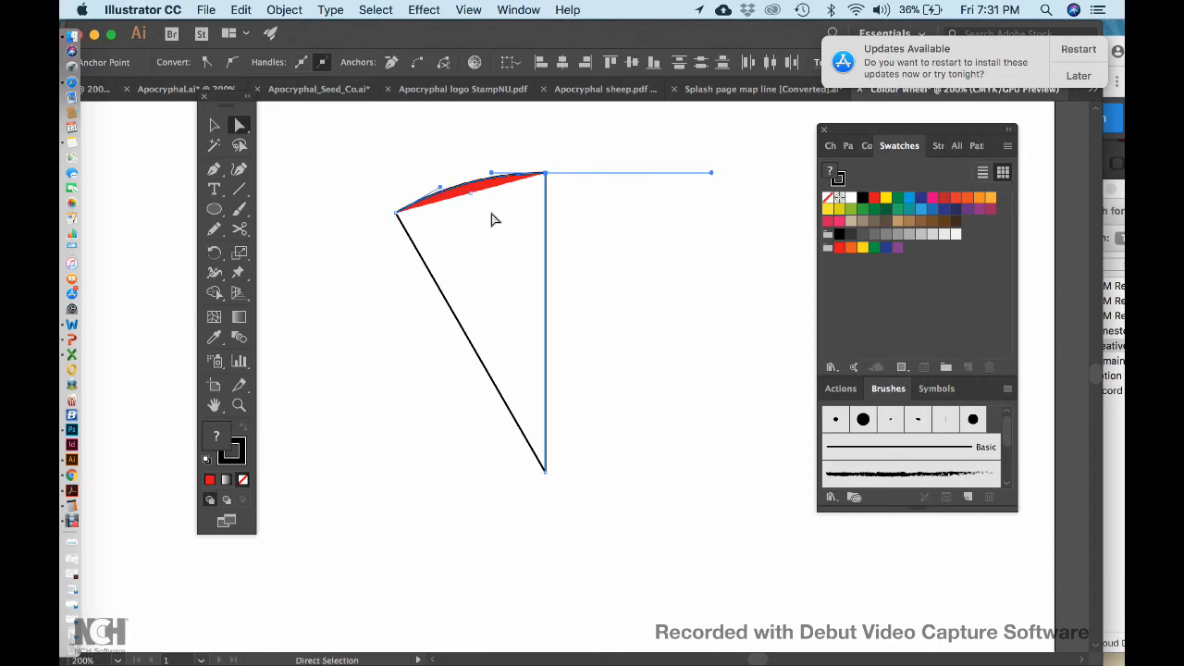
Step: Join the overlapping anchor points where the curved segment meets the top of the vertical line
click(596, 146)
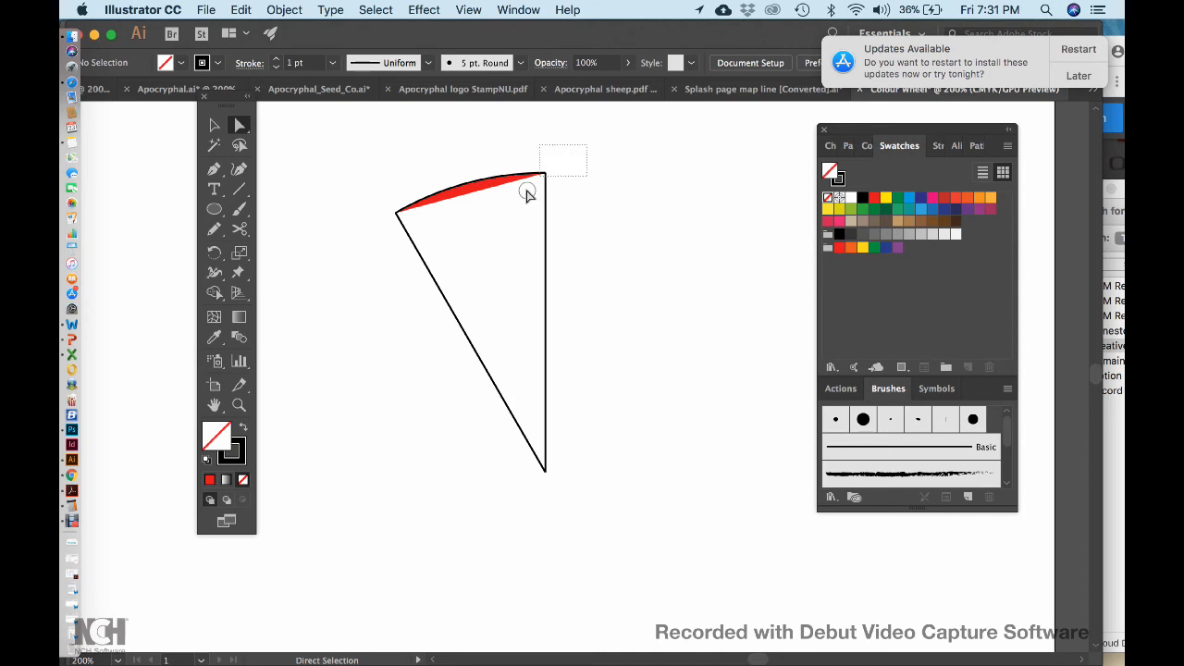
click(522, 184)
click(593, 200)
drag(575, 146, 511, 219)
right_click(602, 185)
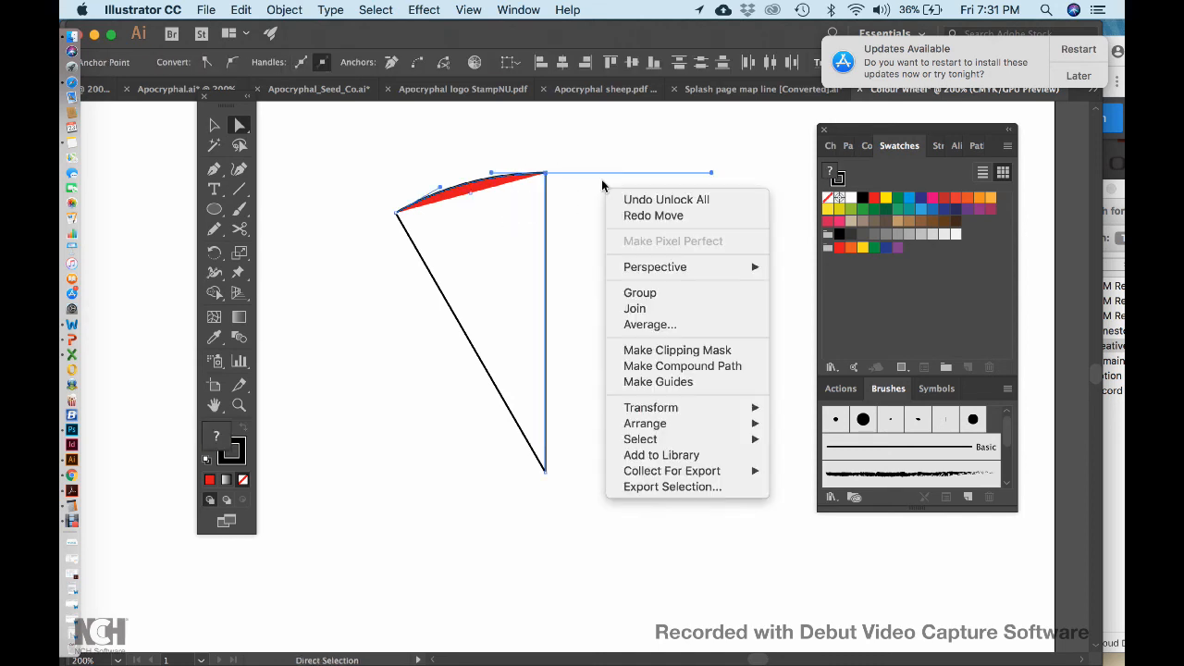
click(635, 310)
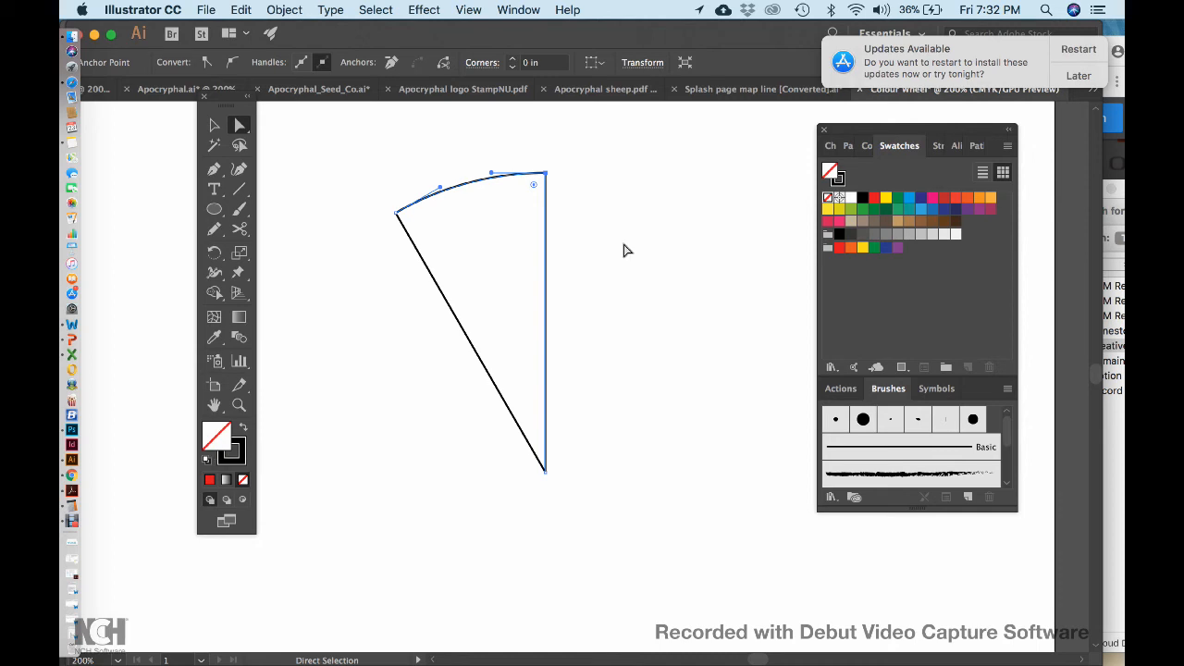
Step: Test-fill the joined curved and vertical path with CMYK Red, and reset its fill to None
click(872, 198)
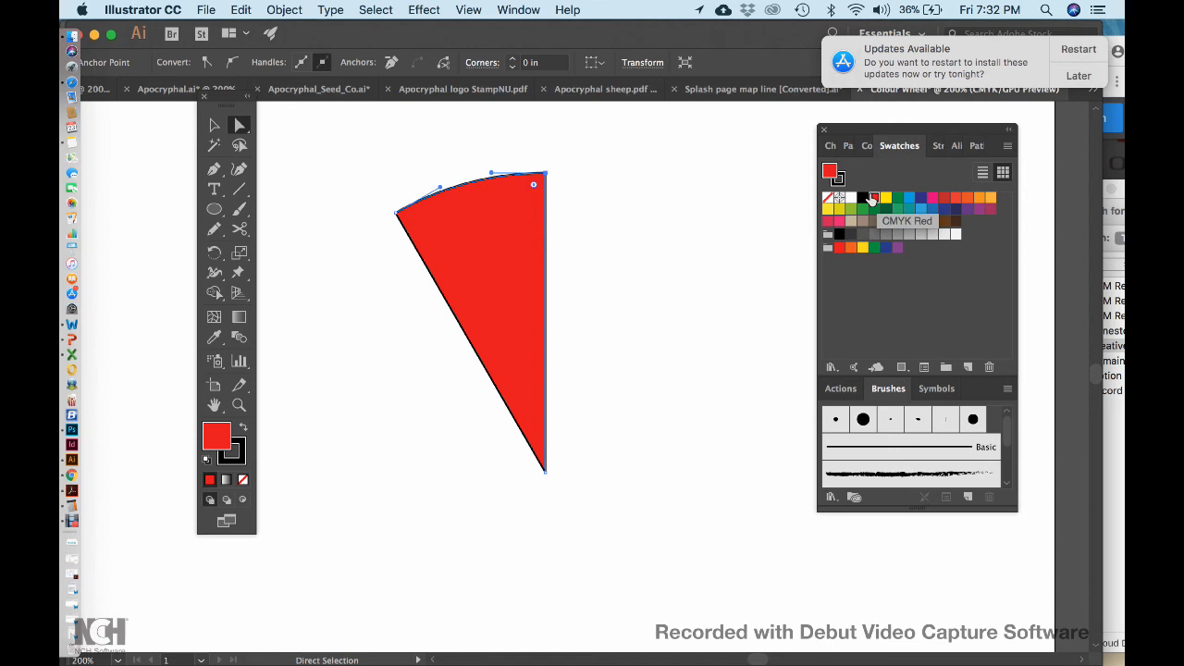
click(828, 198)
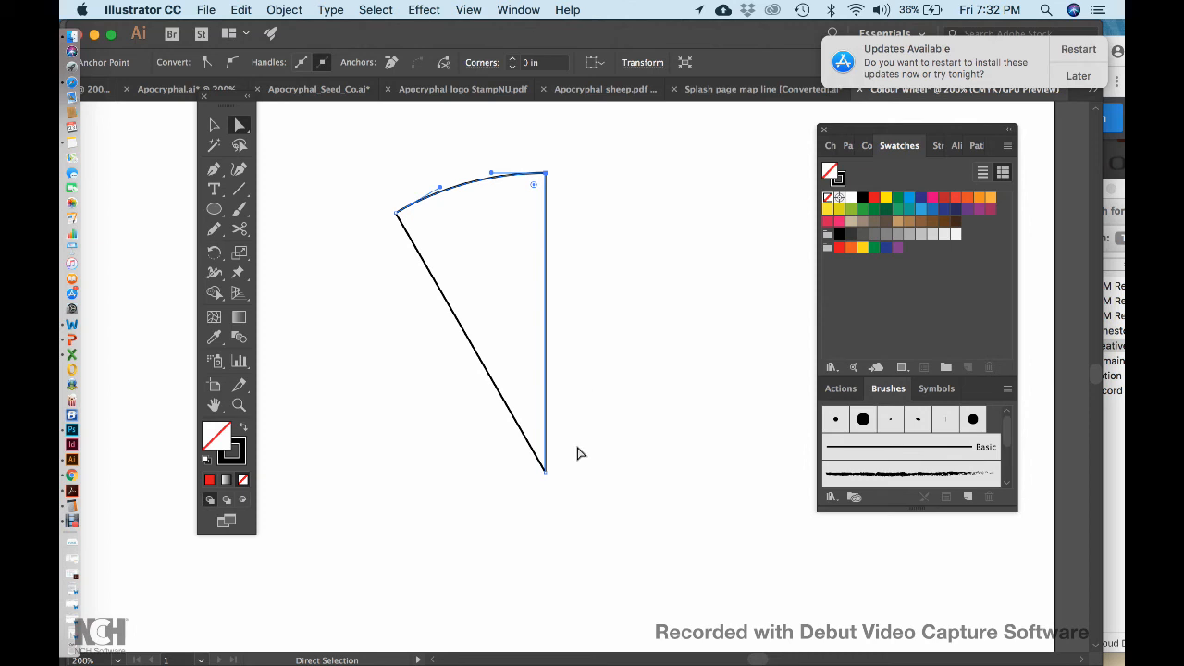
Step: Join the overlapping anchor points at the wedge's lower tip, where the vertical and slanted lines meet
drag(578, 442, 507, 507)
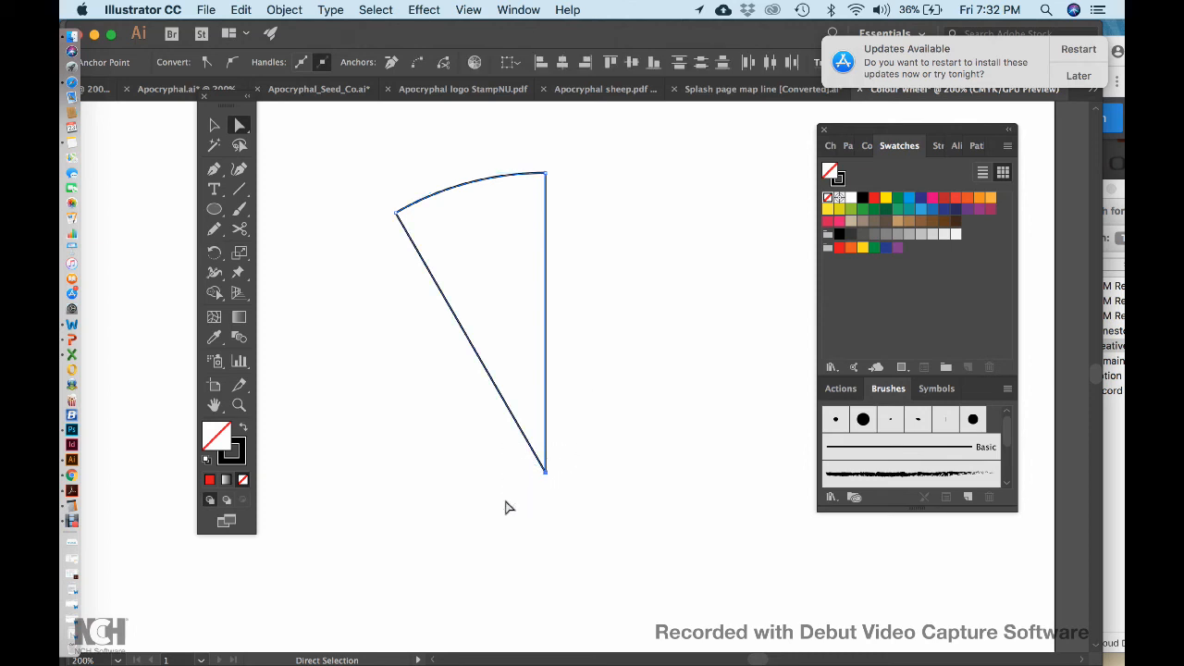
right_click(612, 390)
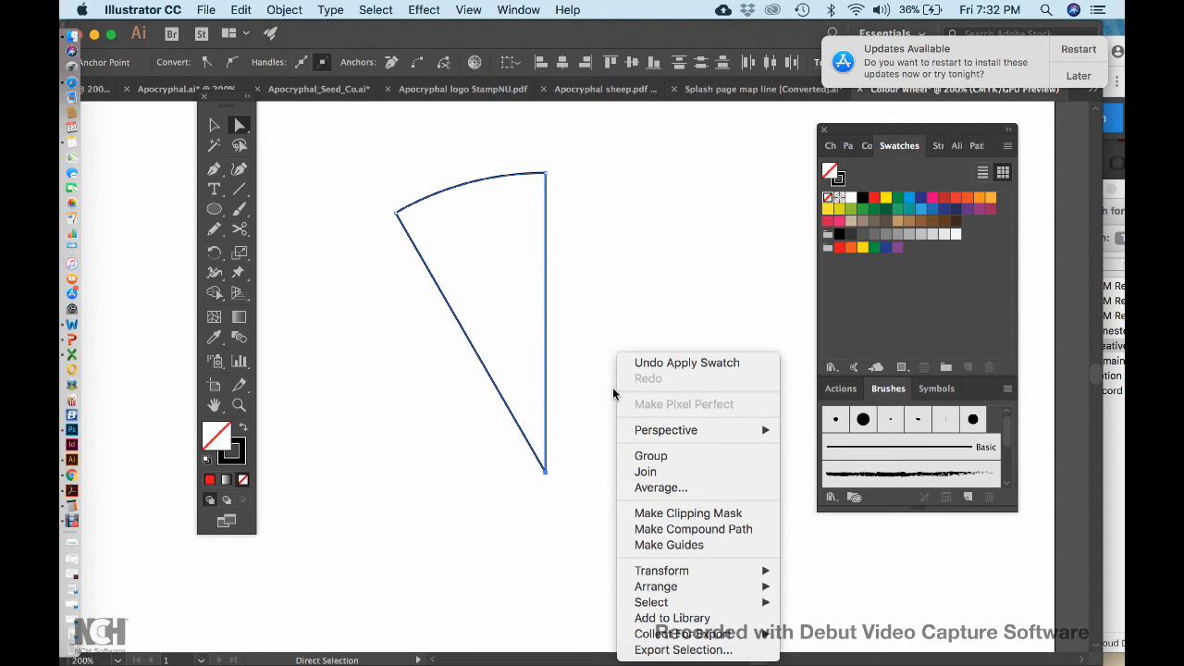
click(646, 473)
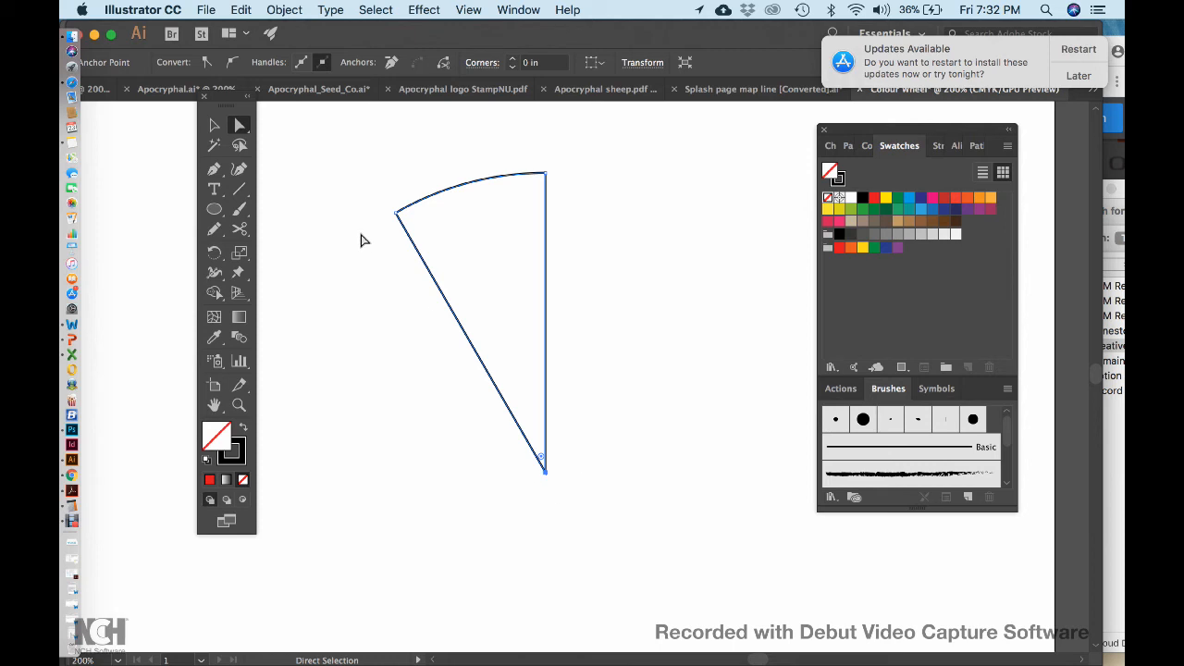
Step: Join the overlapping anchor points where the slanted line meets the curved segment, closing the wedge outline
drag(360, 188, 419, 250)
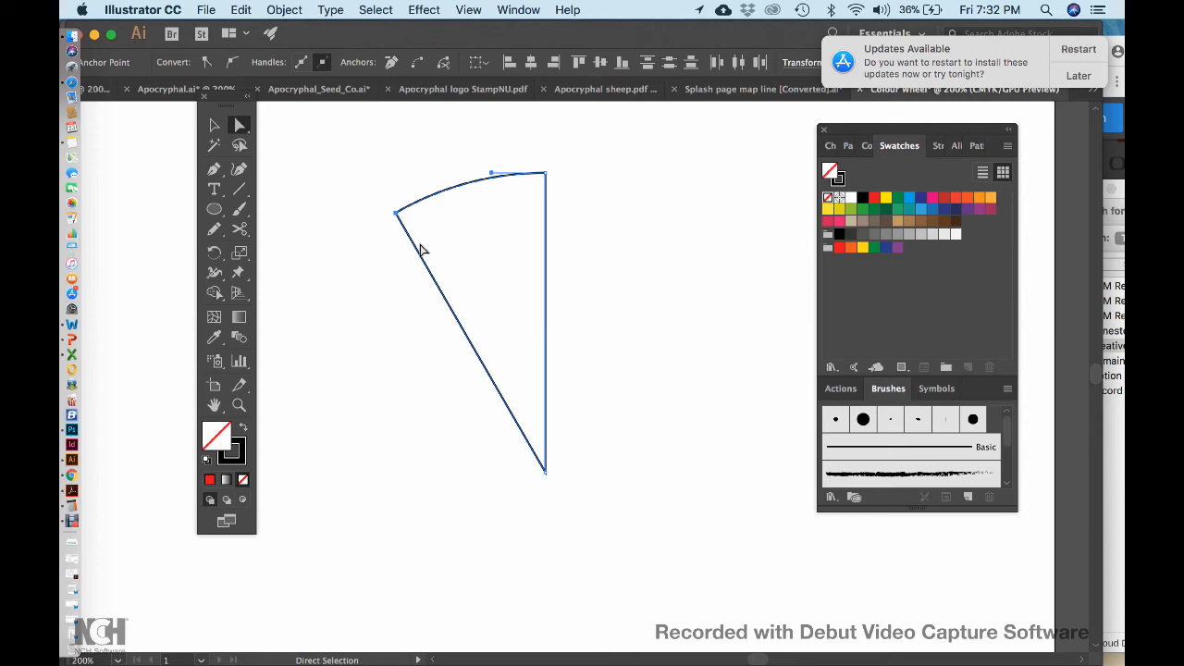
right_click(616, 222)
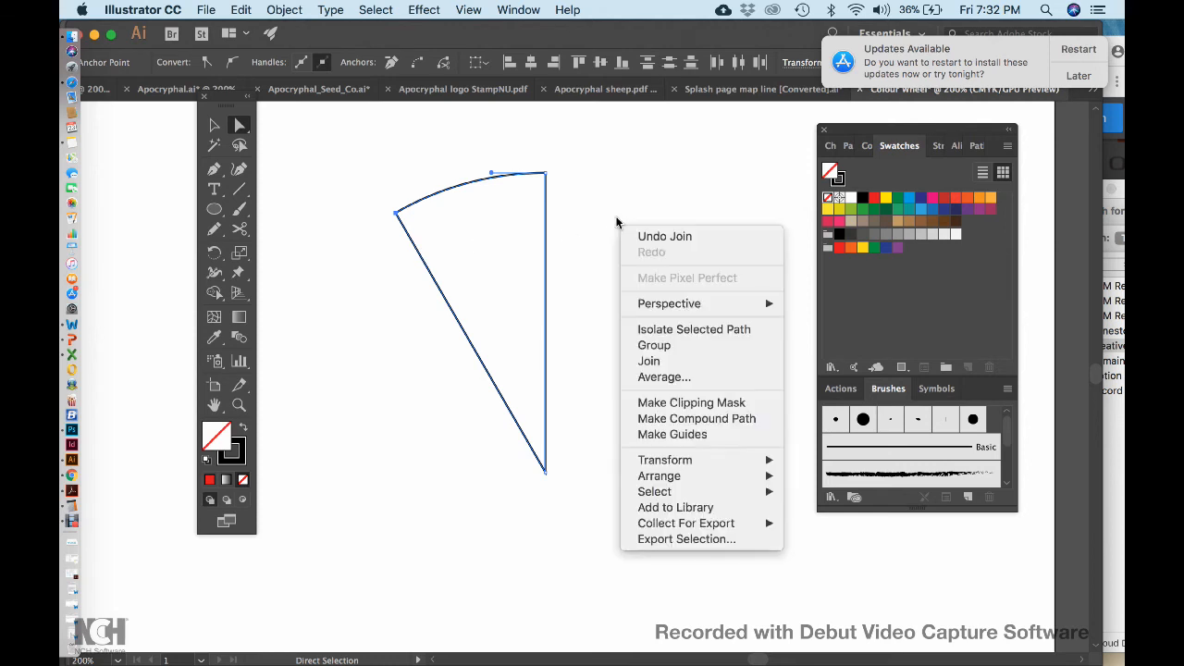
click(650, 361)
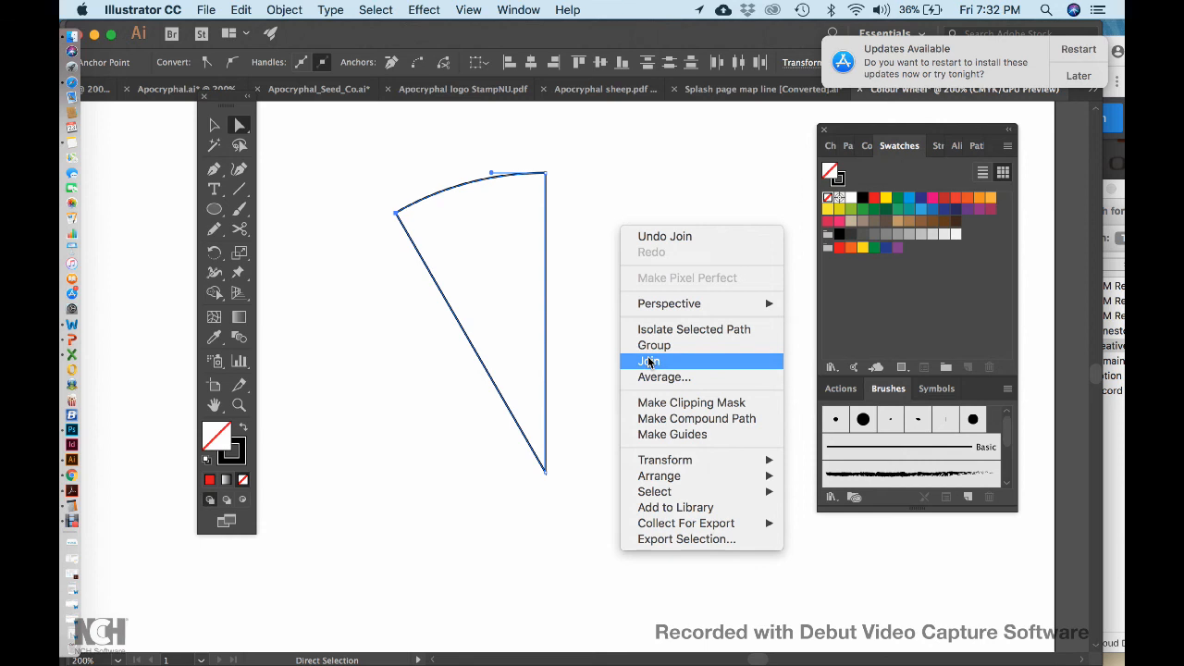
Step: Deselect the wedge and select it as one whole object with the Selection tool
click(214, 127)
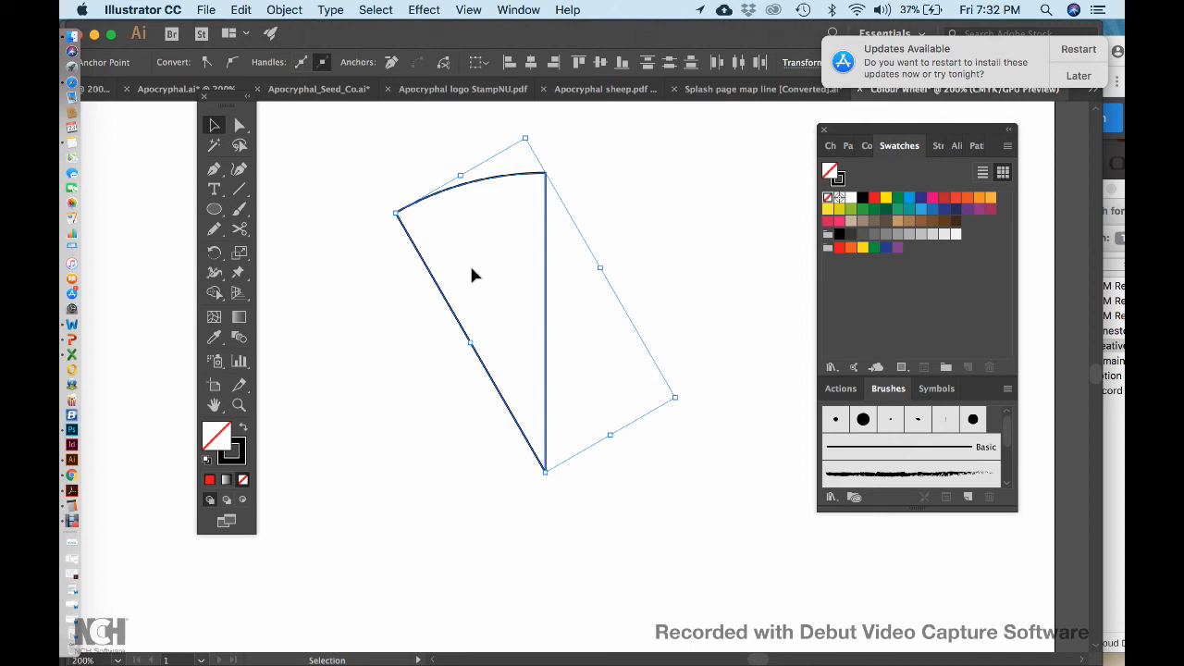
click(645, 175)
click(548, 218)
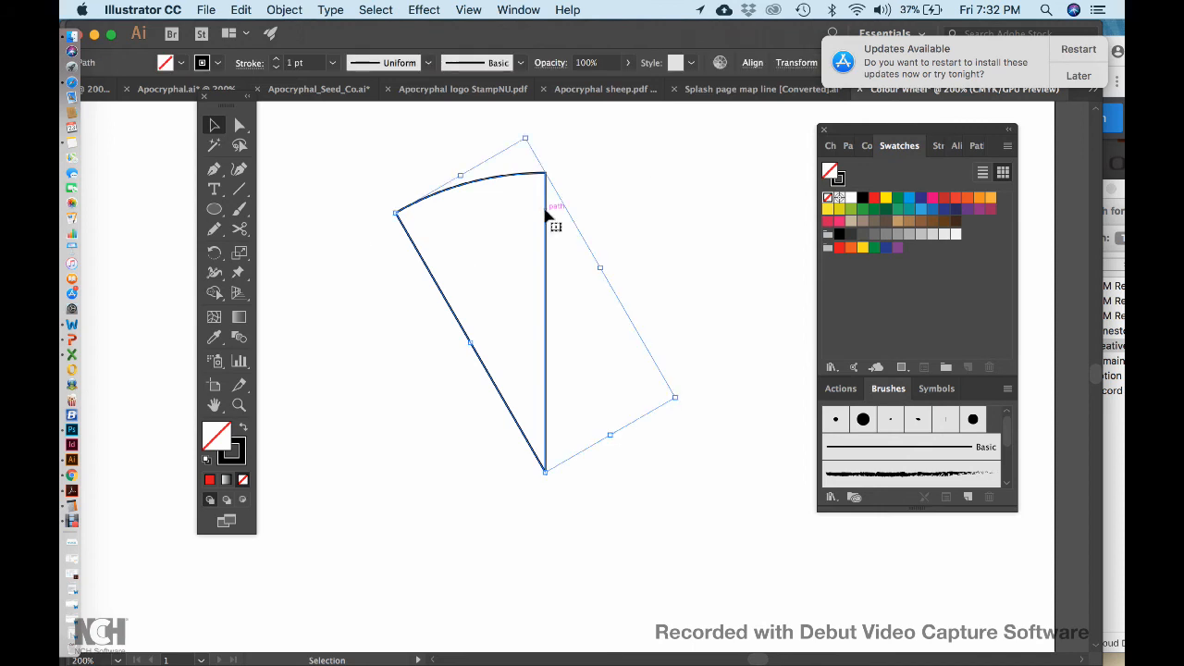
Step: Test the wedge's joined corners by moving each of its three anchor points with Direct Selection, undoing every move
scroll(590, 305, down, 4)
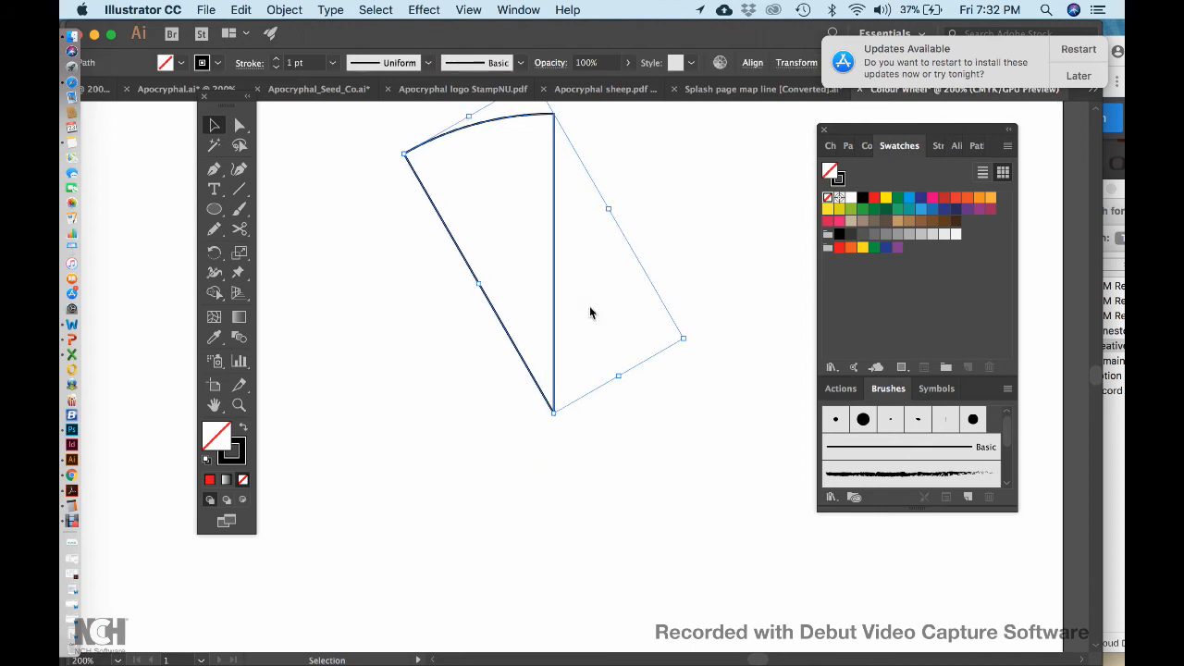
key(super+0)
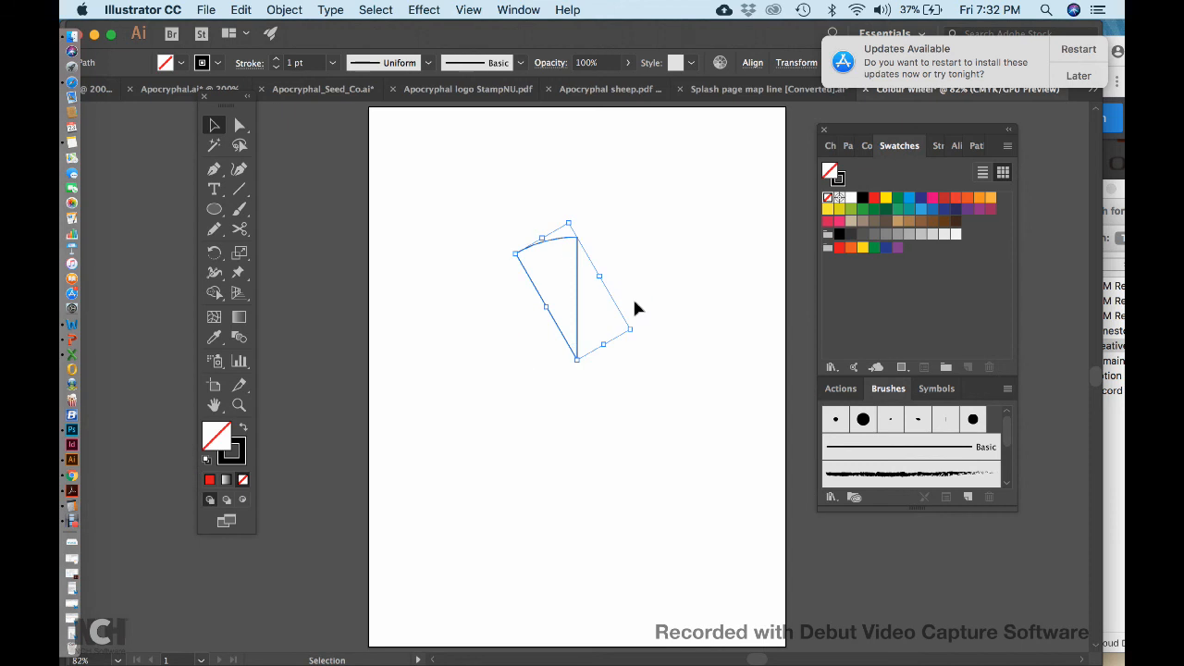
click(691, 248)
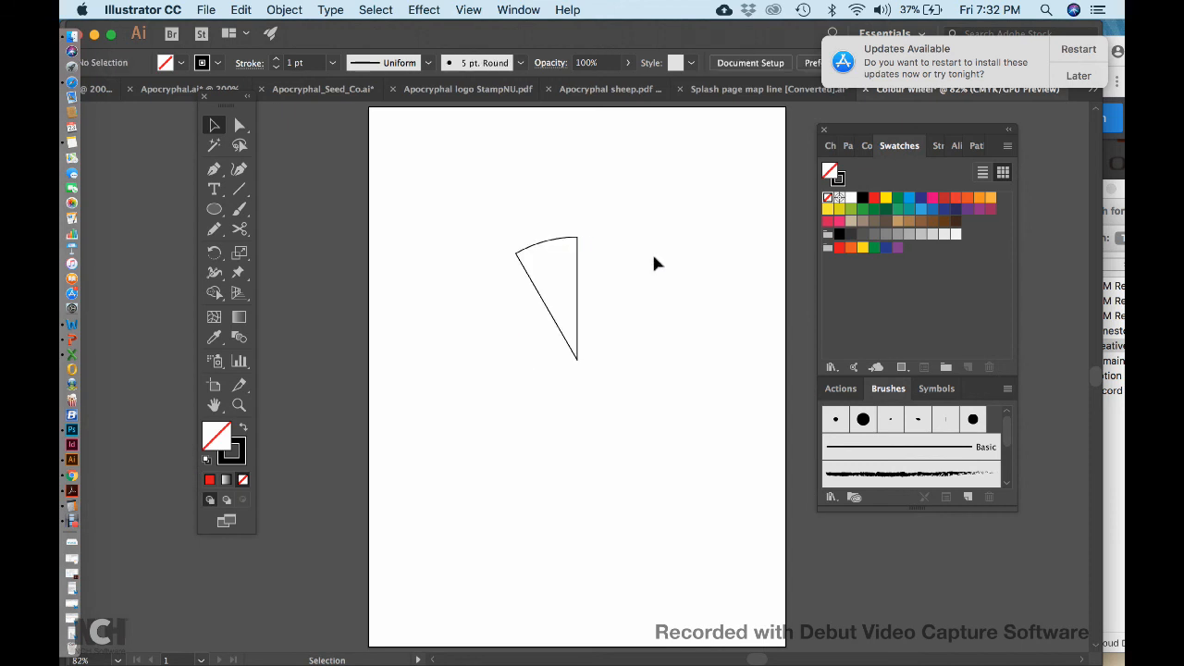
click(238, 127)
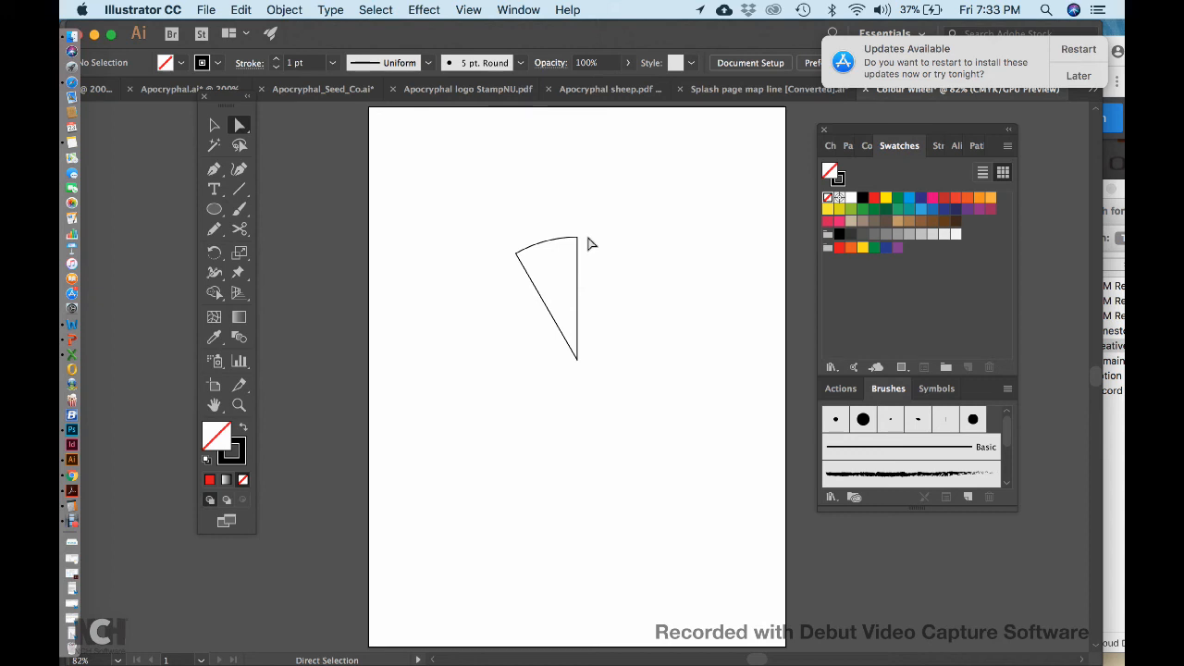
drag(577, 238, 606, 240)
key(super+z)
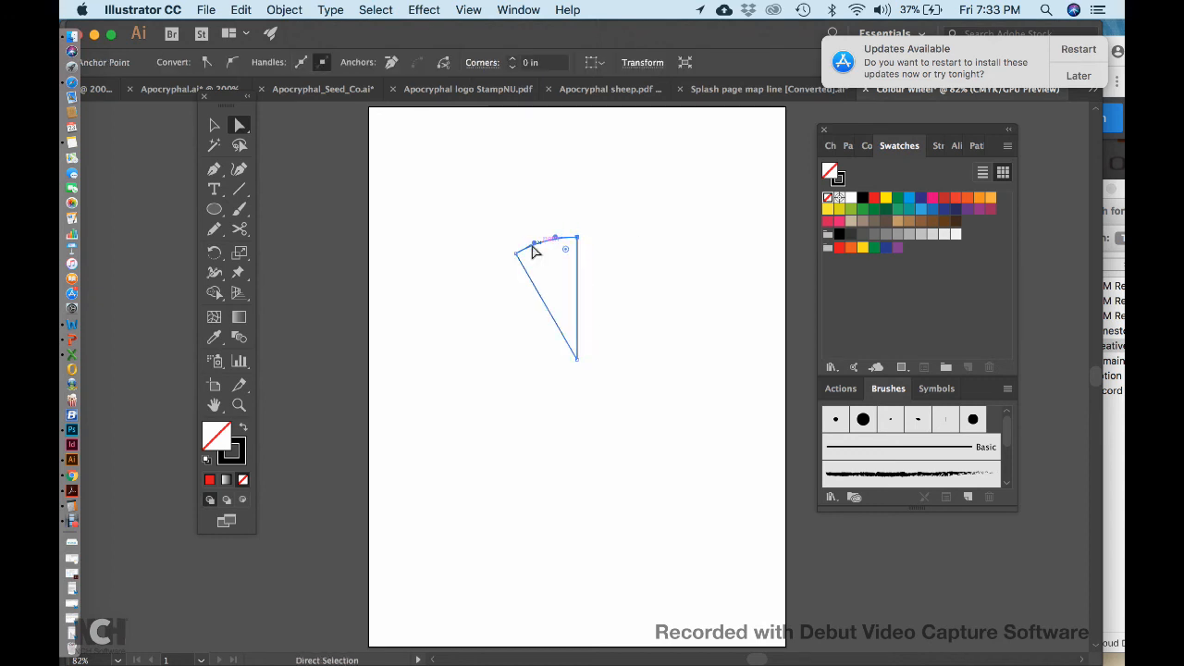
drag(517, 254, 471, 253)
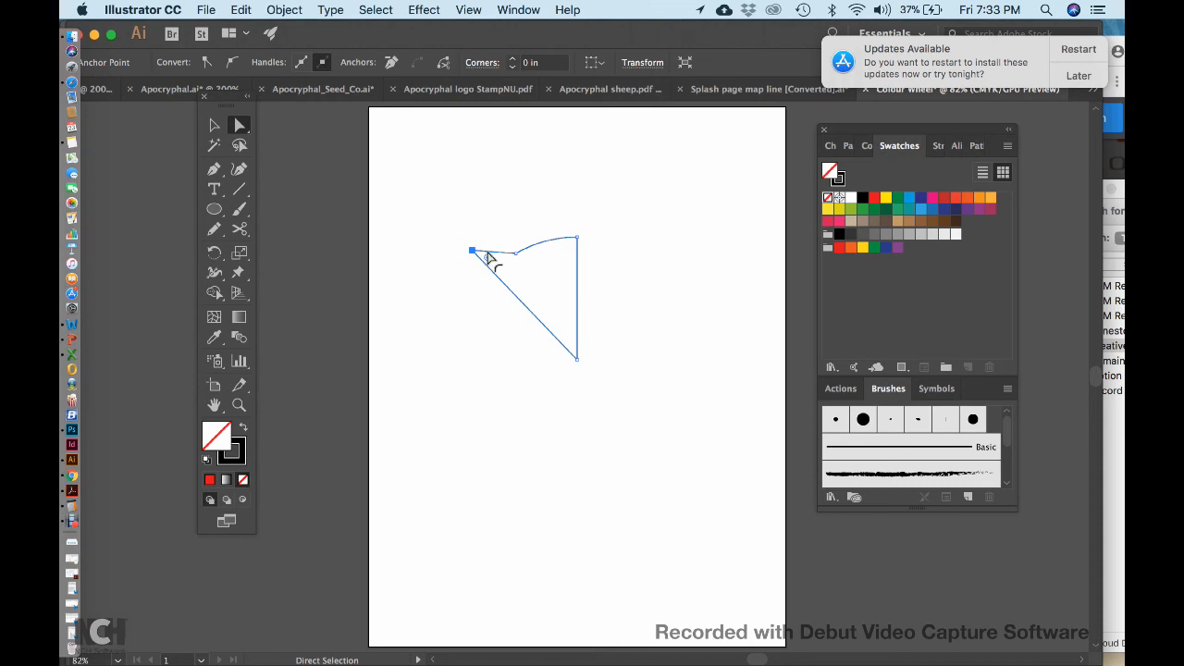
key(super+z)
drag(577, 359, 531, 385)
key(super+z)
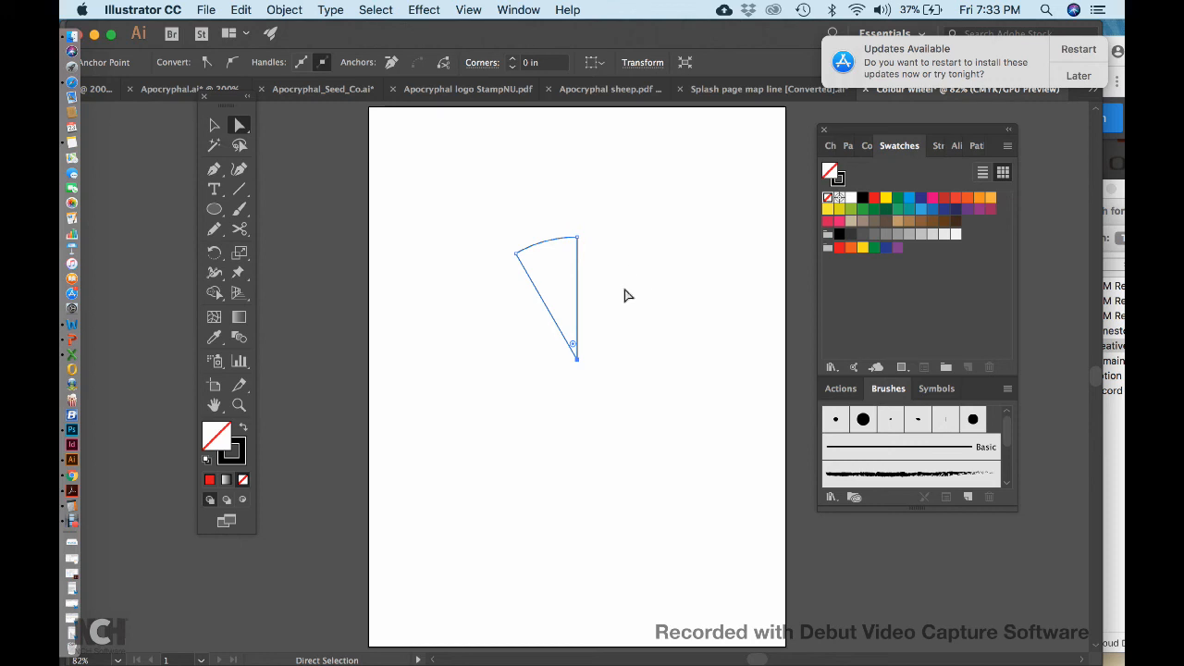
Step: Select the whole wedge and make a copy rotated 30° around its lower tip with the Rotate tool
key(super+1)
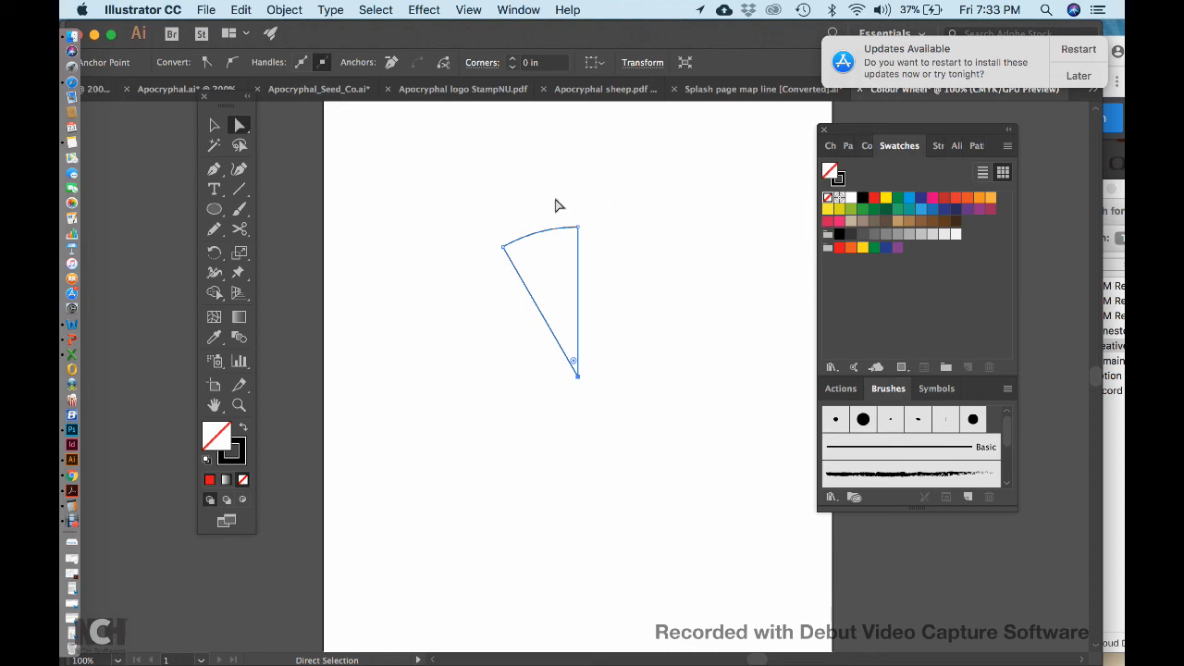
click(214, 126)
click(588, 158)
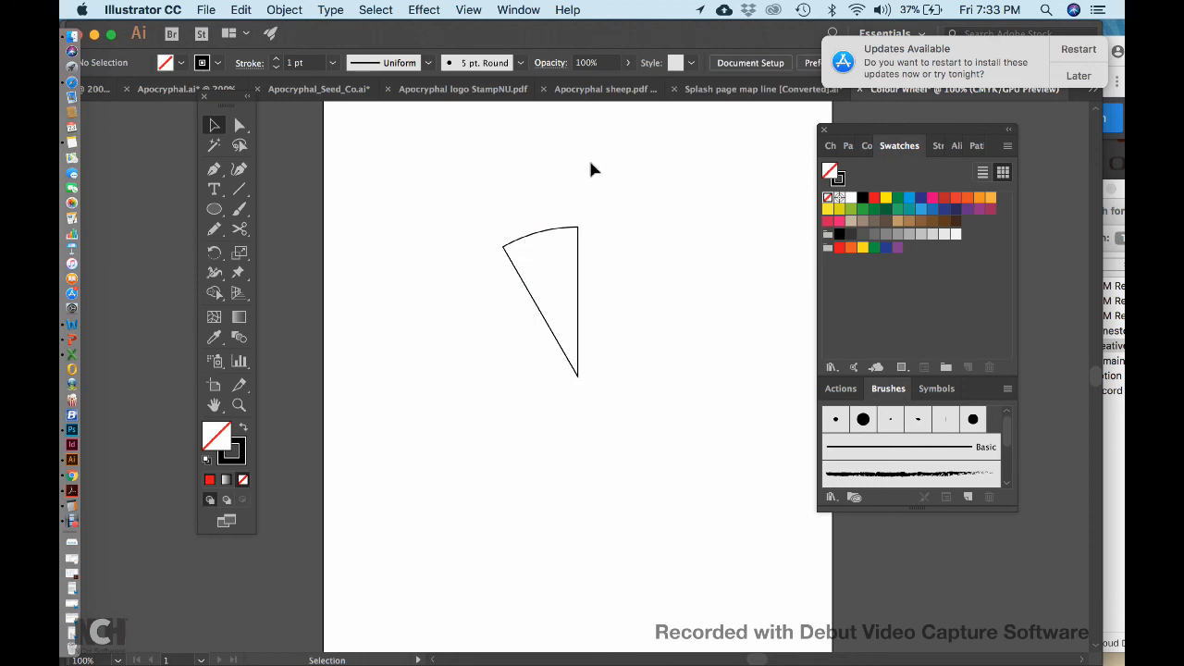
click(560, 232)
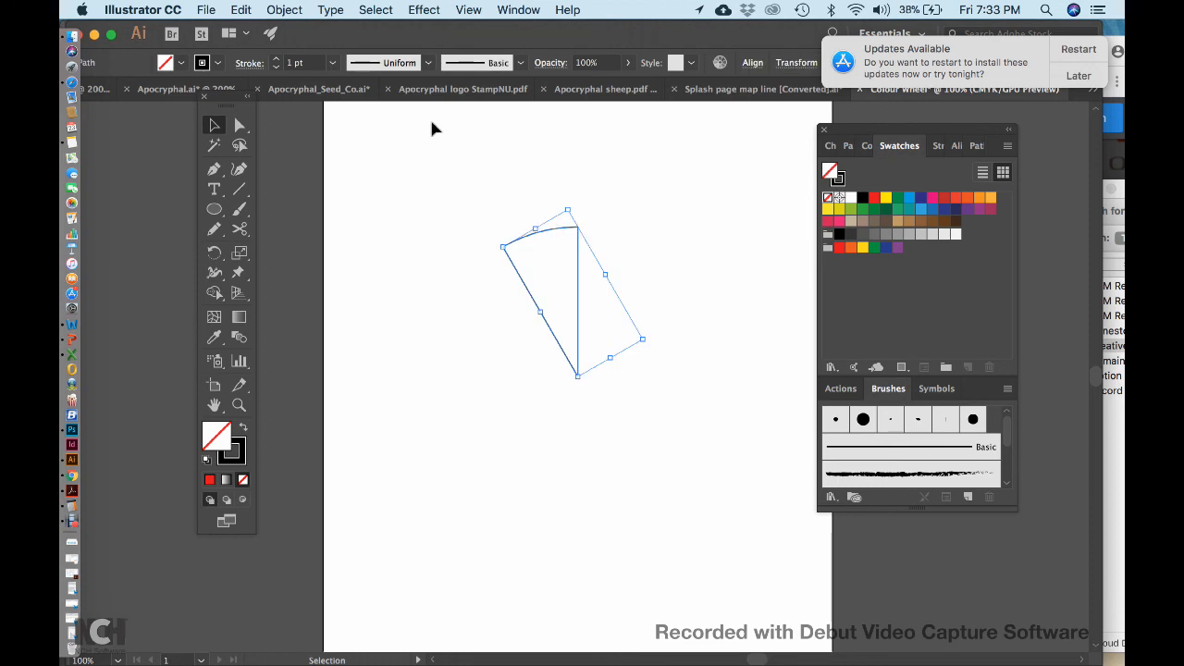
click(214, 253)
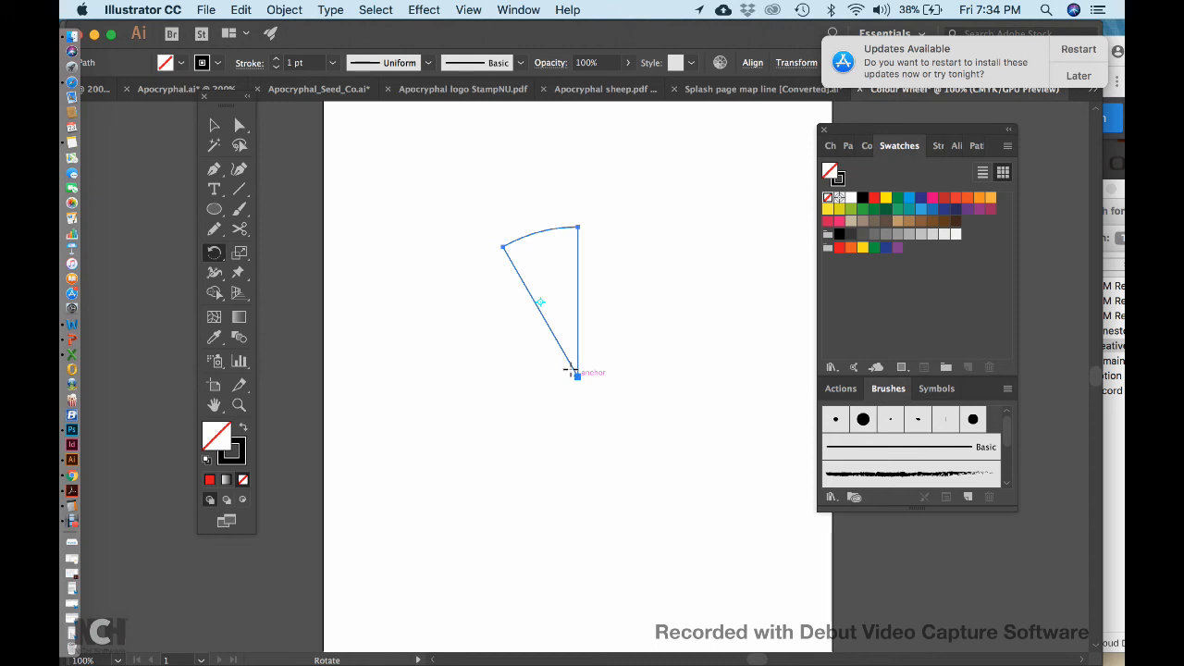
alt+click(573, 373)
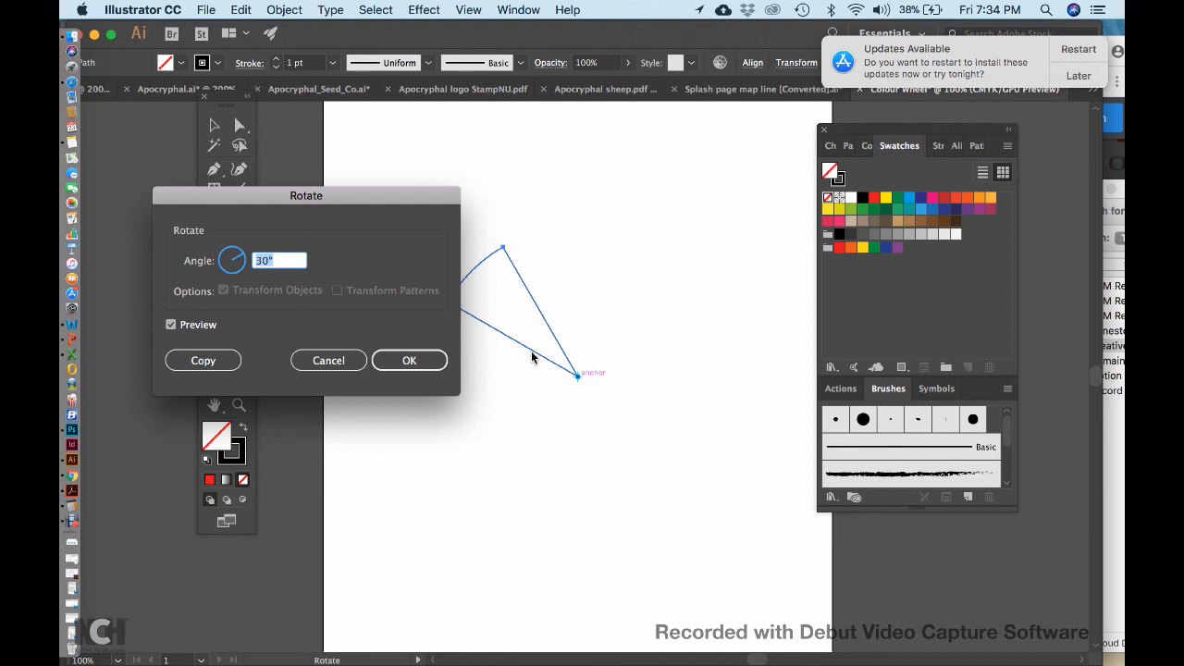
click(204, 361)
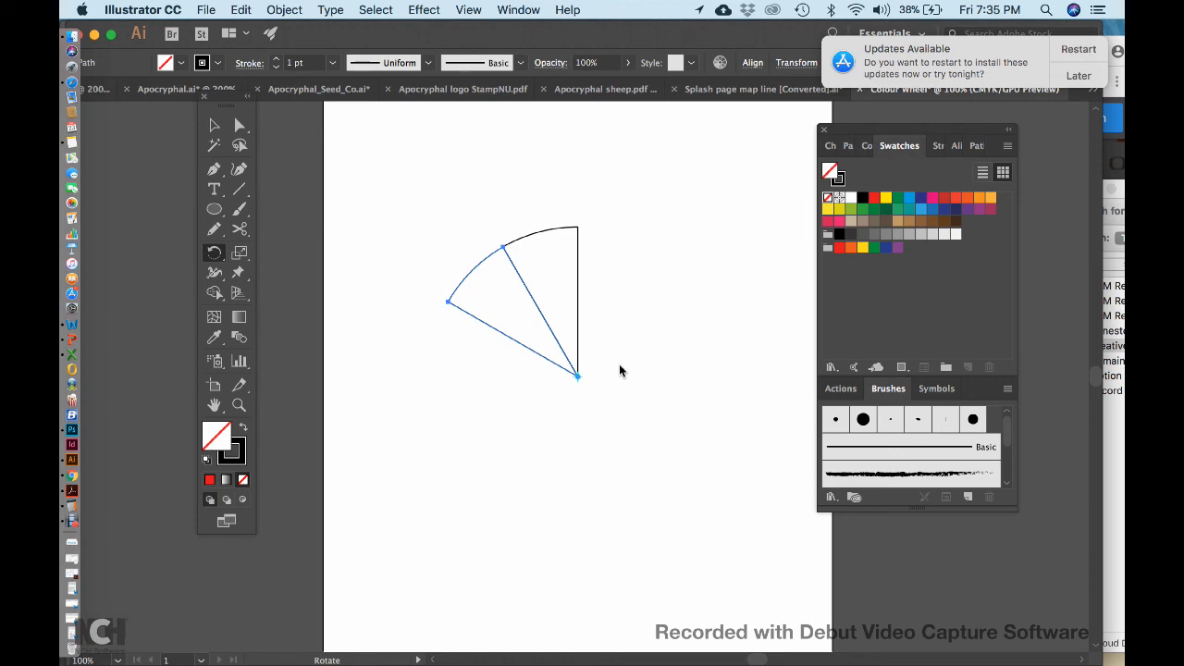
Step: Repeat the rotated copy around the shared tip until twelve wedges complete the full circle, and deselect the artwork
key(super+d)
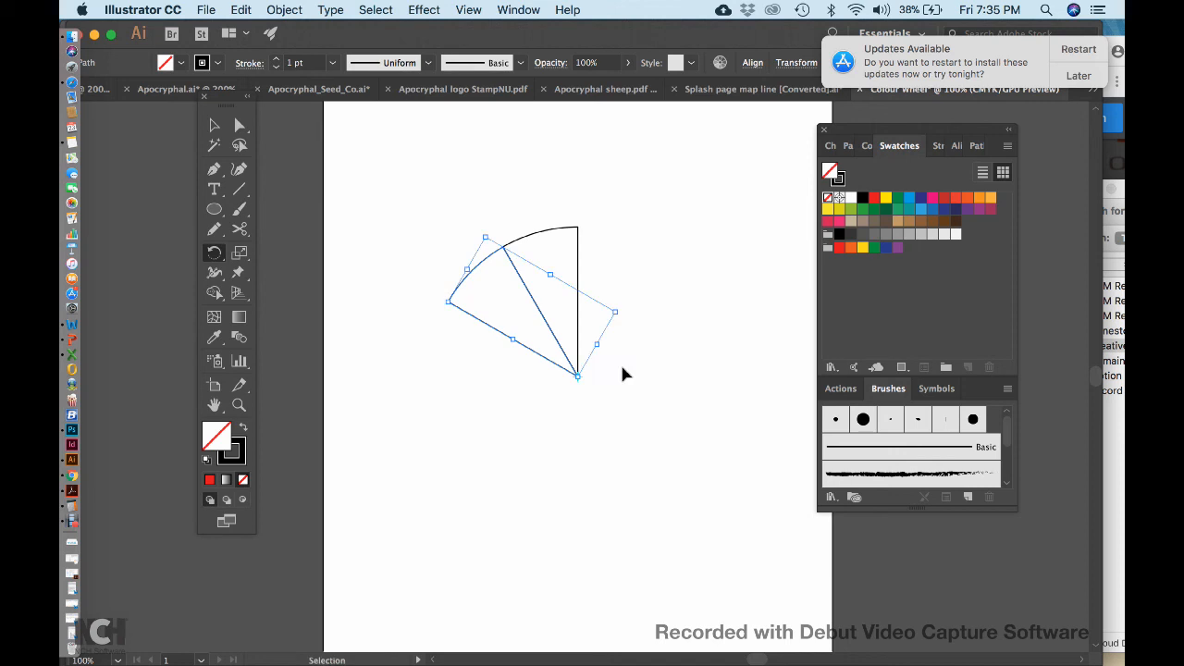
key(r)
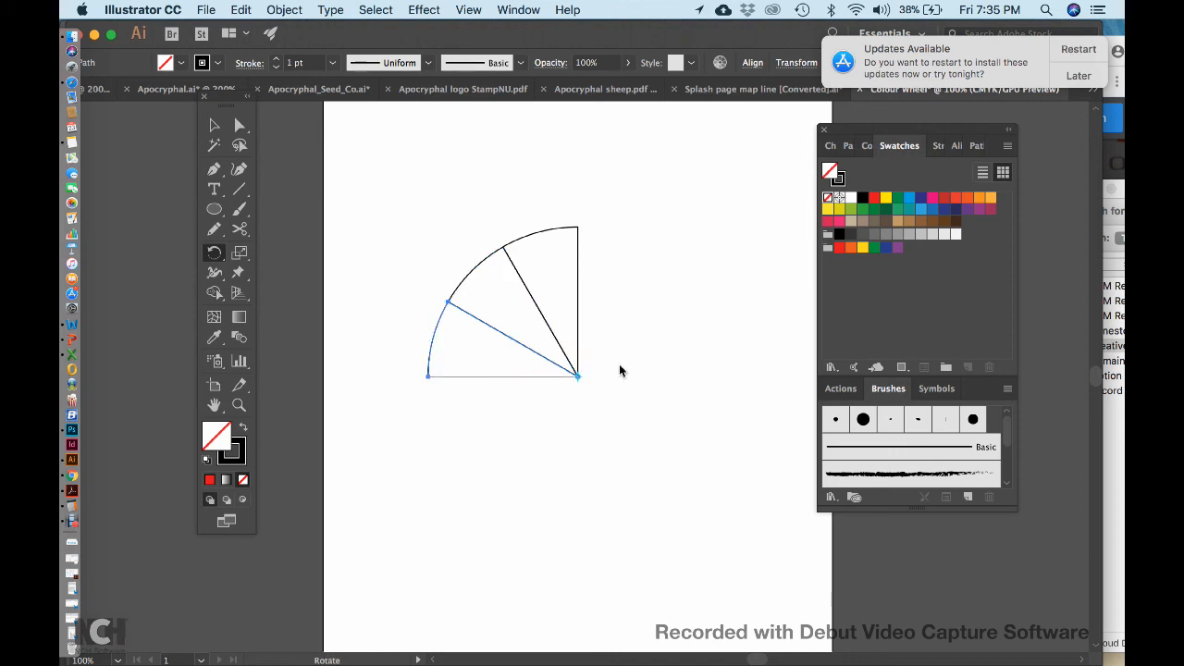
key(v)
key(super+d)
key(super+d)
key(super+d)
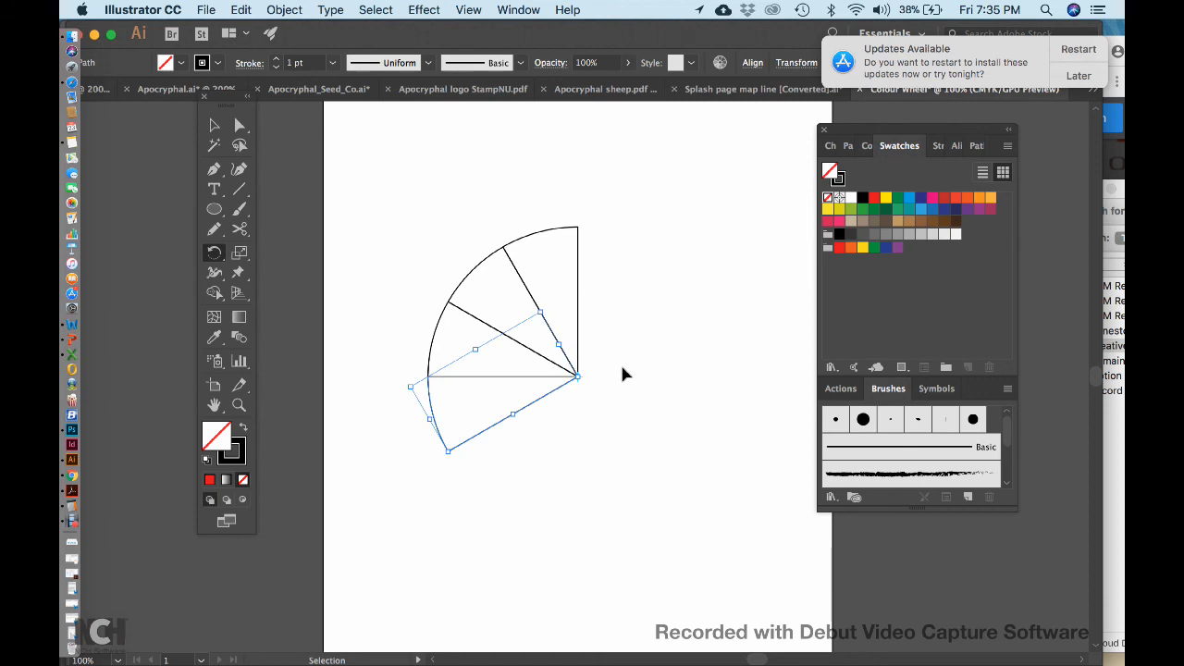
key(super+d)
key(super+d)
key(super+d)
key(super+d)
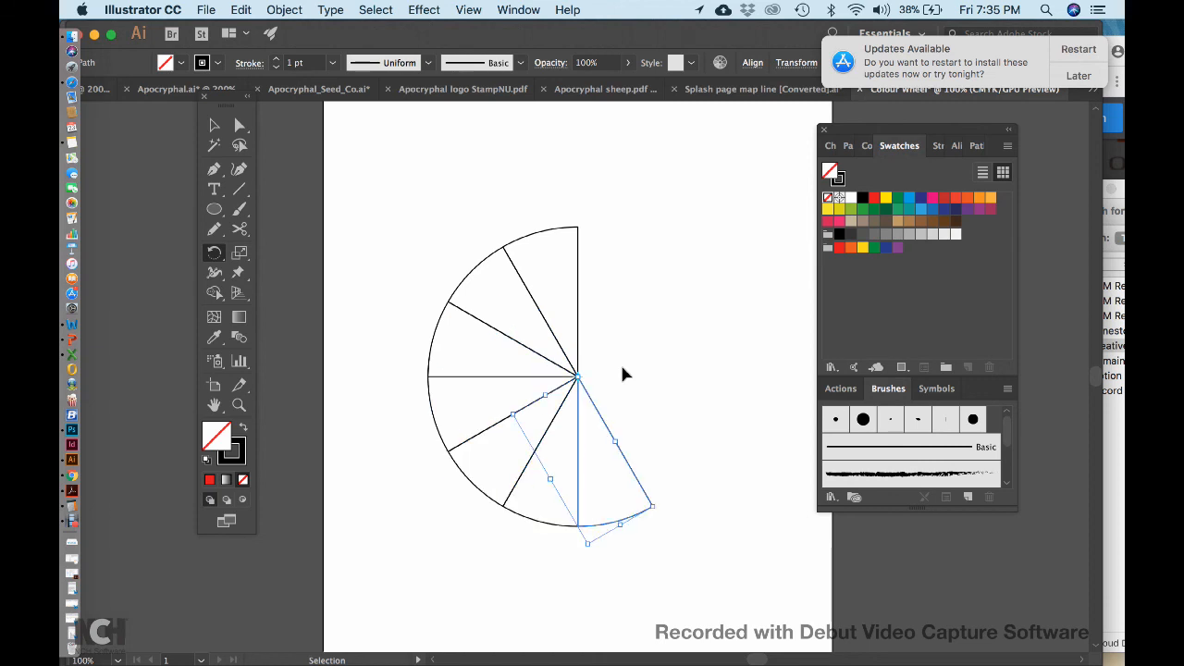
key(super+d)
key(super+d)
key(r)
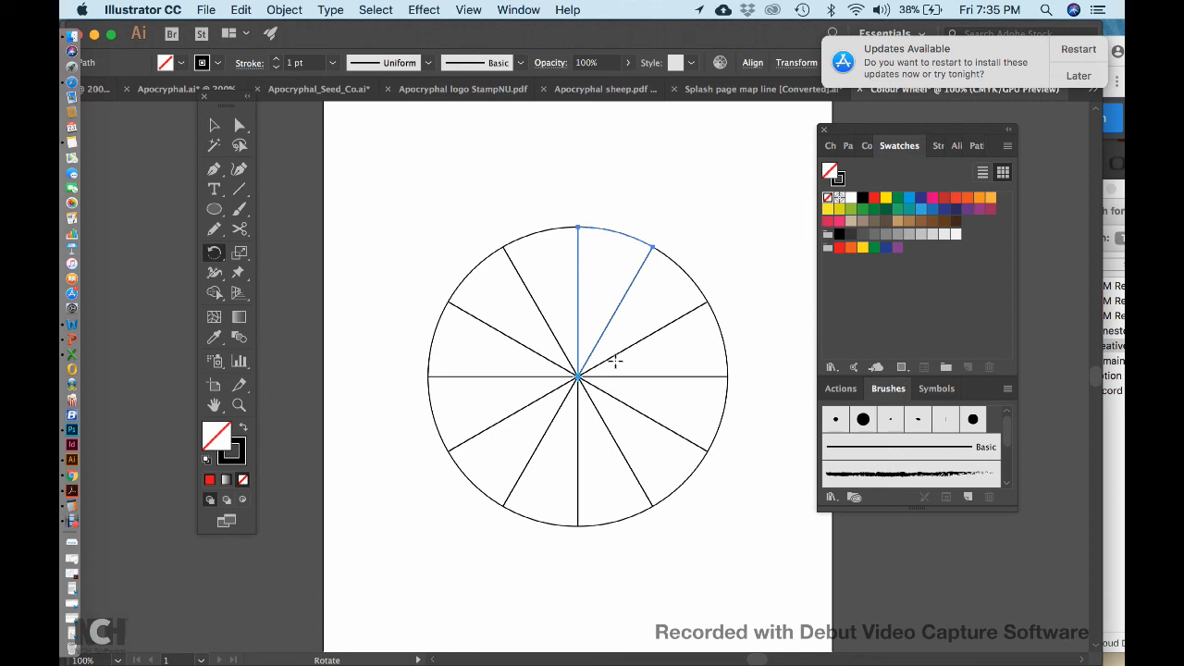
click(215, 127)
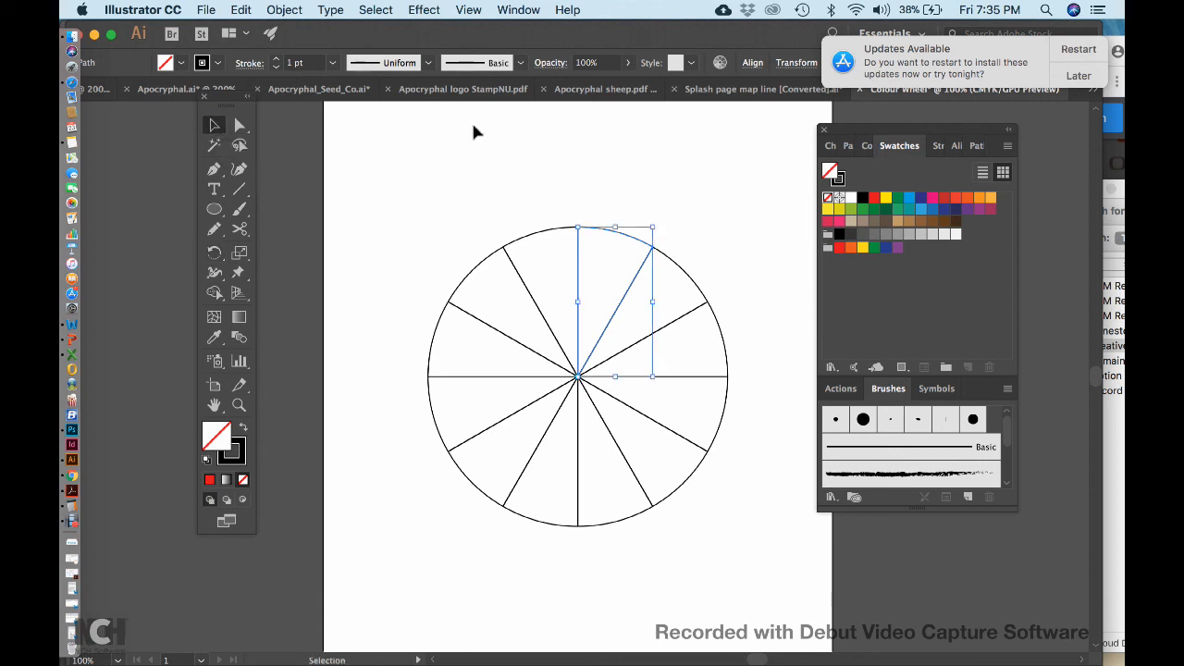
click(680, 197)
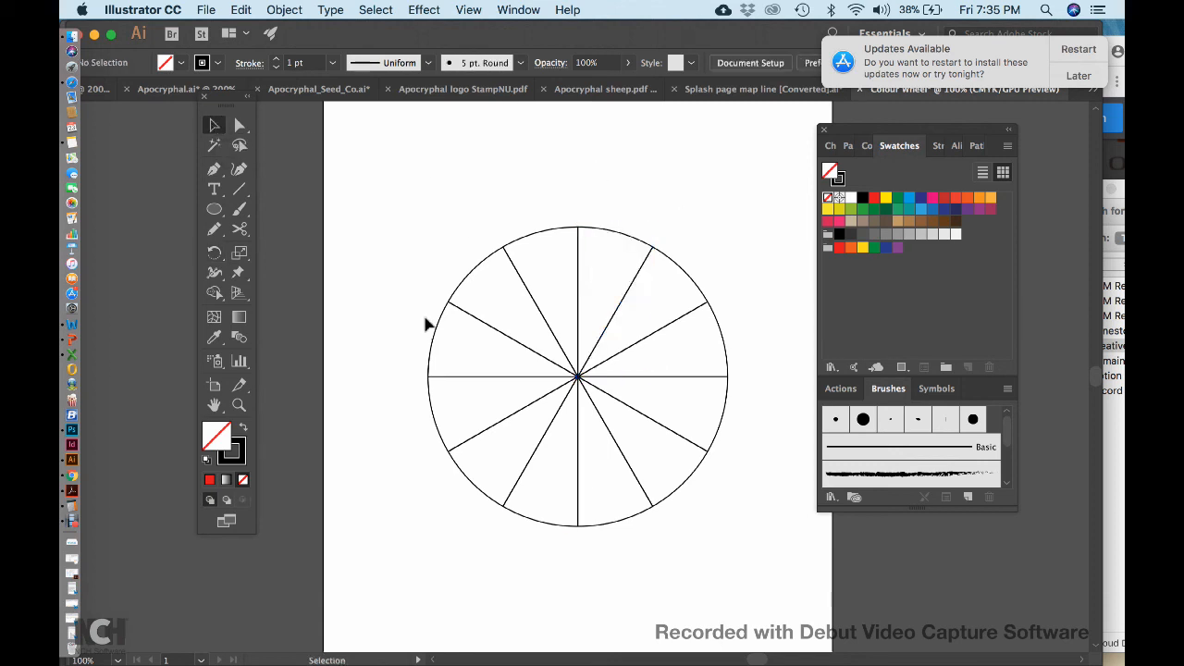